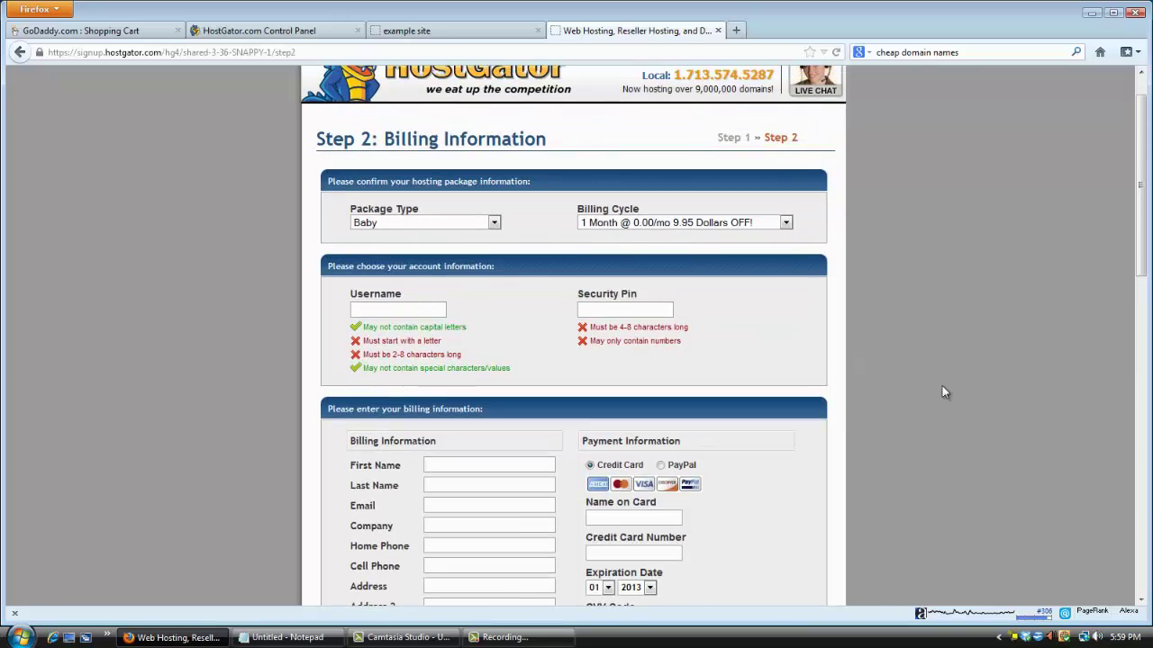
{"action": "scroll", "coordinate": [901, 387], "scroll_direction": "down", "scroll_amount": 10}
{"action": "scroll", "coordinate": [901, 397], "scroll_direction": "down", "scroll_amount": 7}
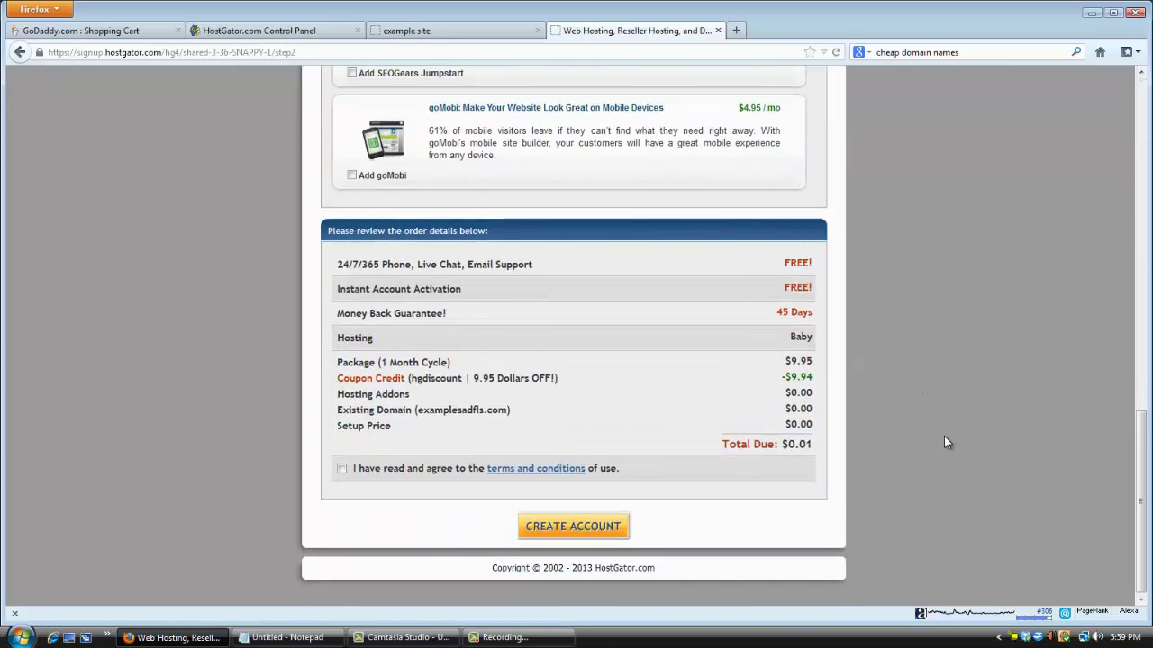
{"action": "scroll", "coordinate": [944, 436], "scroll_direction": "up", "scroll_amount": 20}
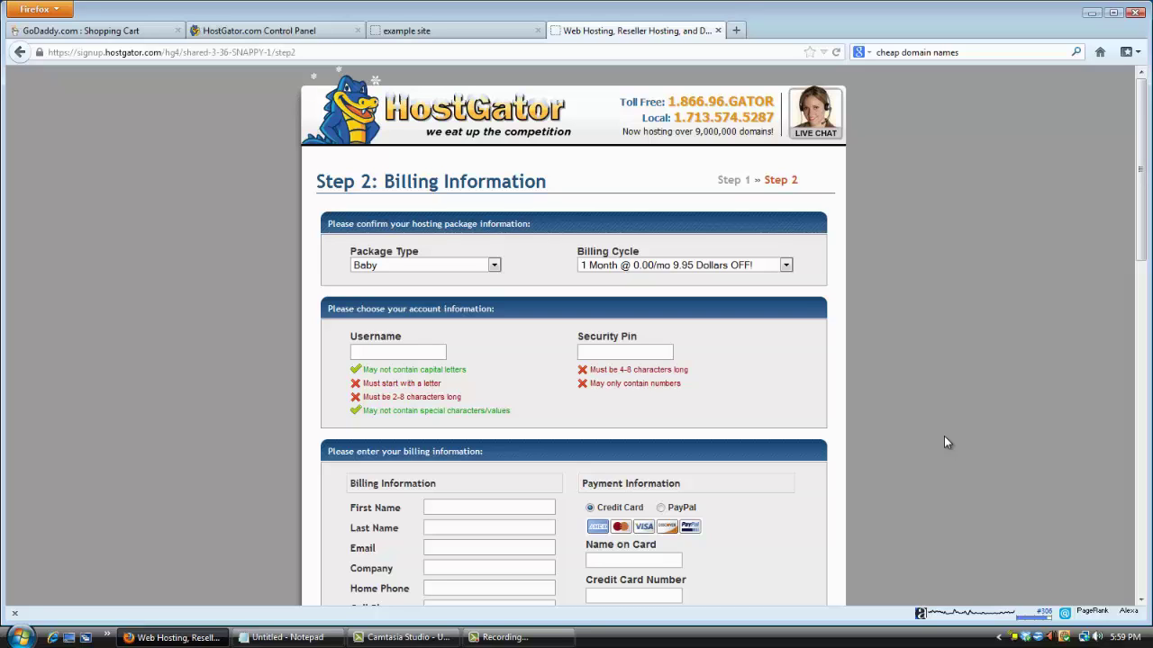
{"action": "scroll", "coordinate": [906, 414], "scroll_direction": "down", "scroll_amount": 8}
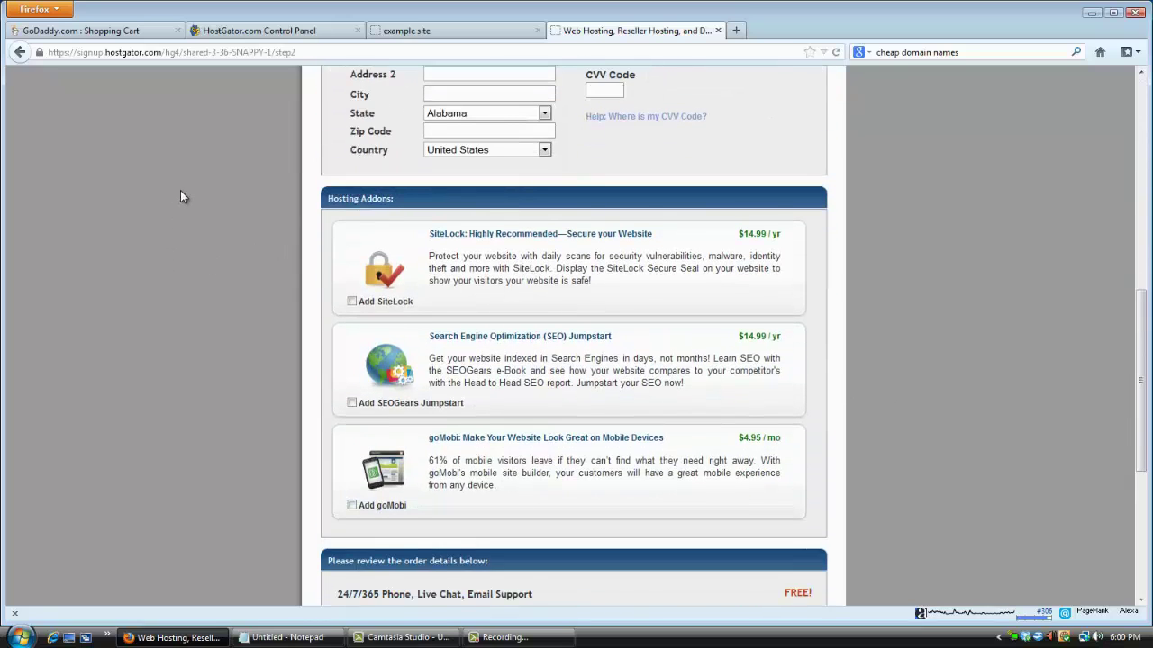
{"action": "scroll", "coordinate": [180, 201], "scroll_direction": "down", "scroll_amount": 4}
{"action": "scroll", "coordinate": [214, 154], "scroll_direction": "up", "scroll_amount": 3}
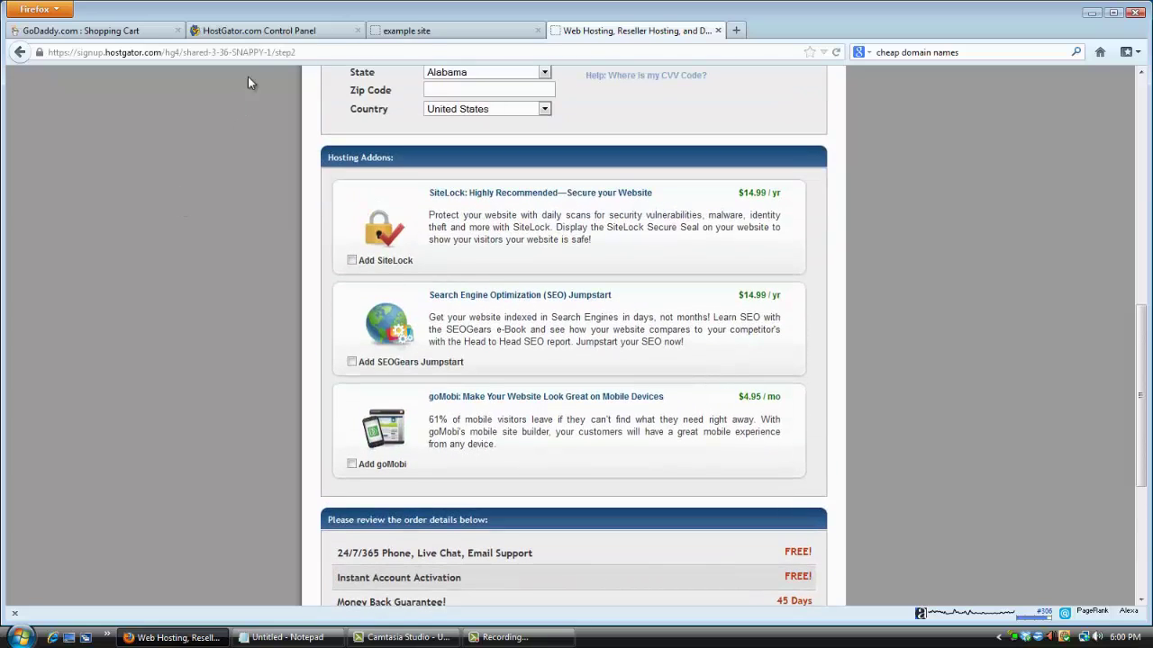
Open the HostGator control panel and locate name servers ns749.hostgator.com and ns750.hostgator.com.
{"action": "left_click", "coordinate": [272, 34]}
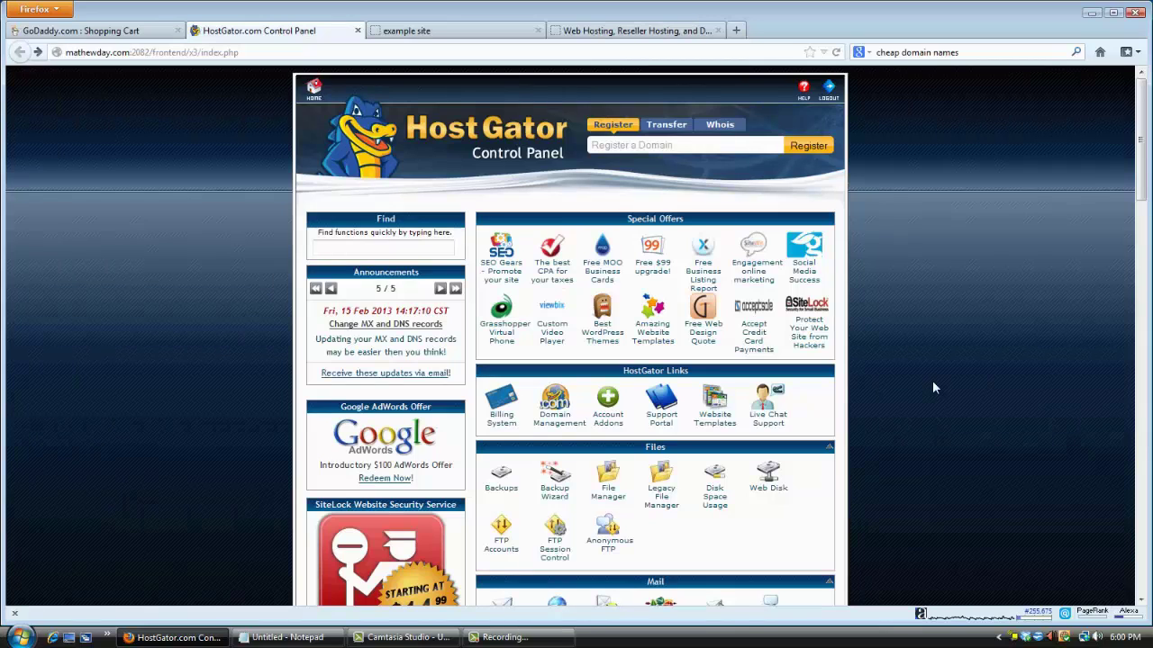
{"action": "scroll", "coordinate": [920, 382], "scroll_direction": "down", "scroll_amount": 1}
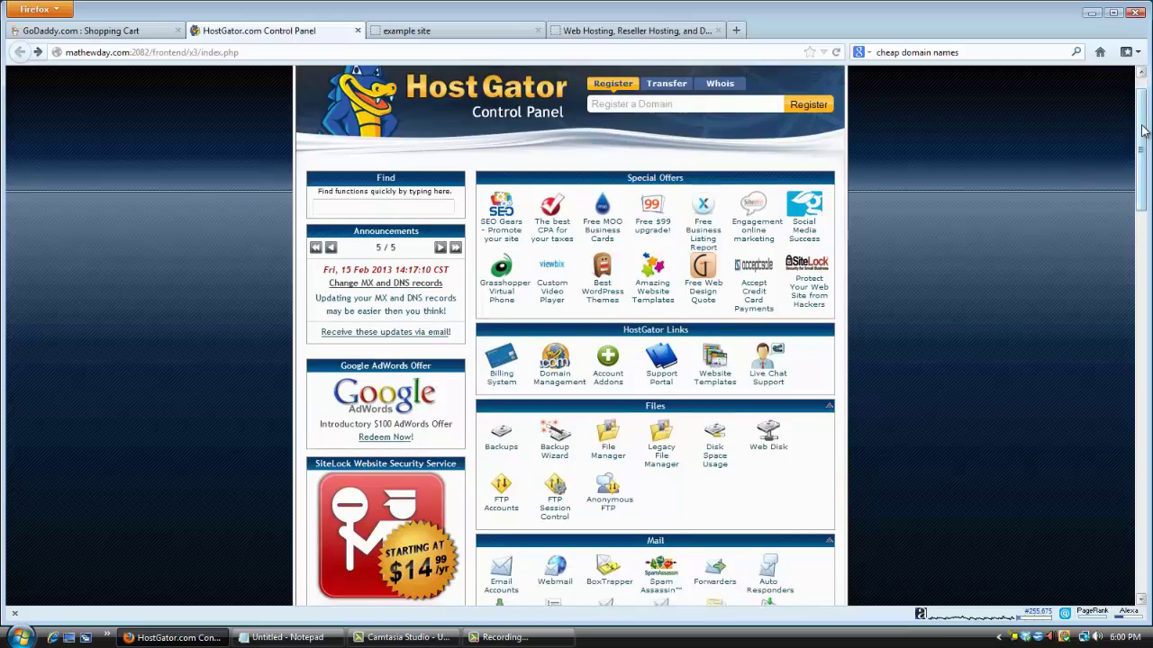
{"action": "left_click_drag", "start_coordinate": [1144, 136], "coordinate": [1117, 550]}
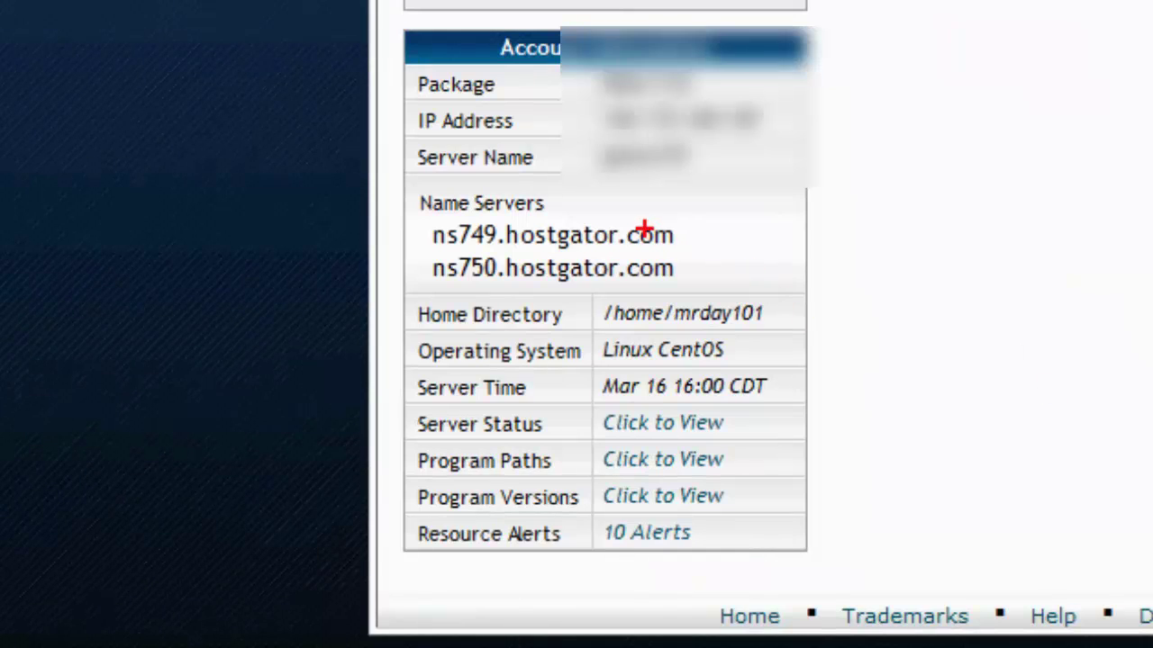
{"action": "mouse_move", "coordinate": [646, 223]}
{"action": "left_mouse_down"}
{"action": "mouse_move", "coordinate": [417, 193]}
{"action": "mouse_move", "coordinate": [393, 249]}
{"action": "mouse_move", "coordinate": [513, 297]}
{"action": "mouse_move", "coordinate": [681, 284]}
{"action": "mouse_move", "coordinate": [708, 251]}
{"action": "mouse_move", "coordinate": [643, 216]}
{"action": "left_mouse_up"}
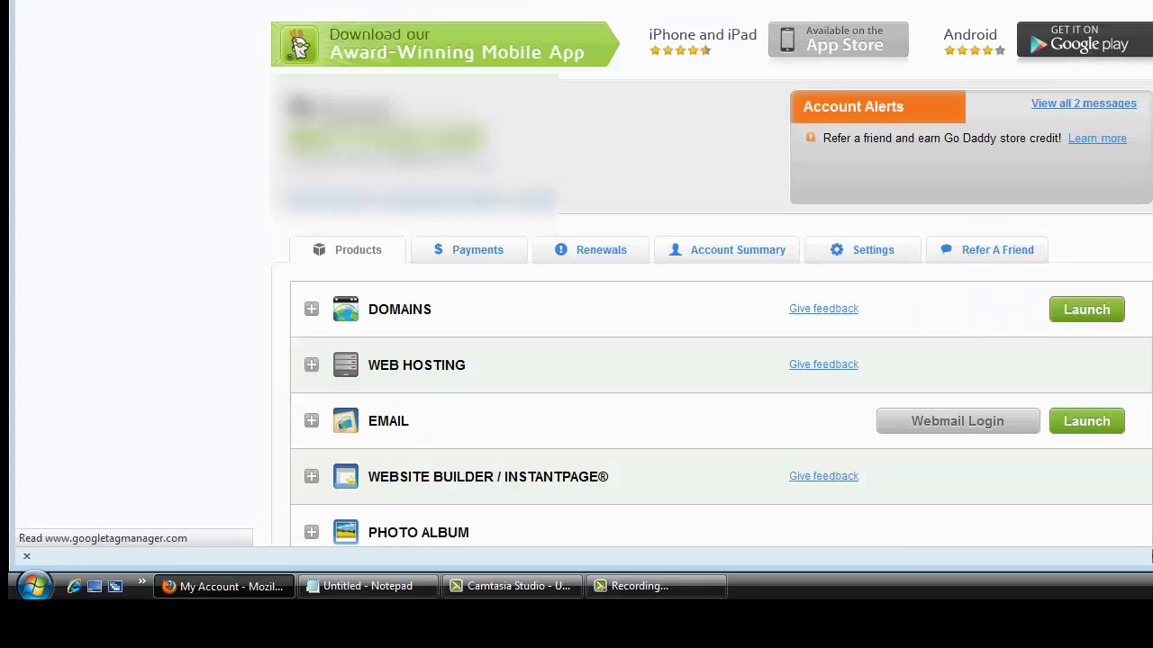
Launch the GoDaddy Domains list and open SMARTPASSIVEMONEY.COM's Domain Details page.
{"action": "scroll", "coordinate": [965, 135], "scroll_direction": "down", "scroll_amount": 4}
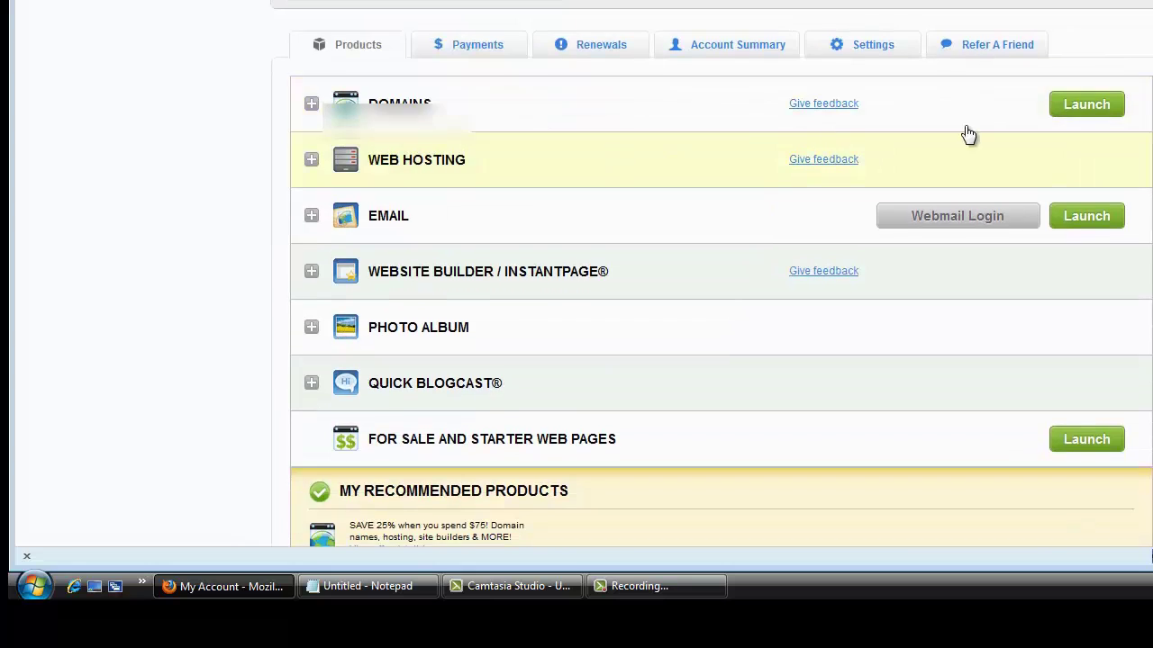
{"action": "left_click", "coordinate": [1087, 105]}
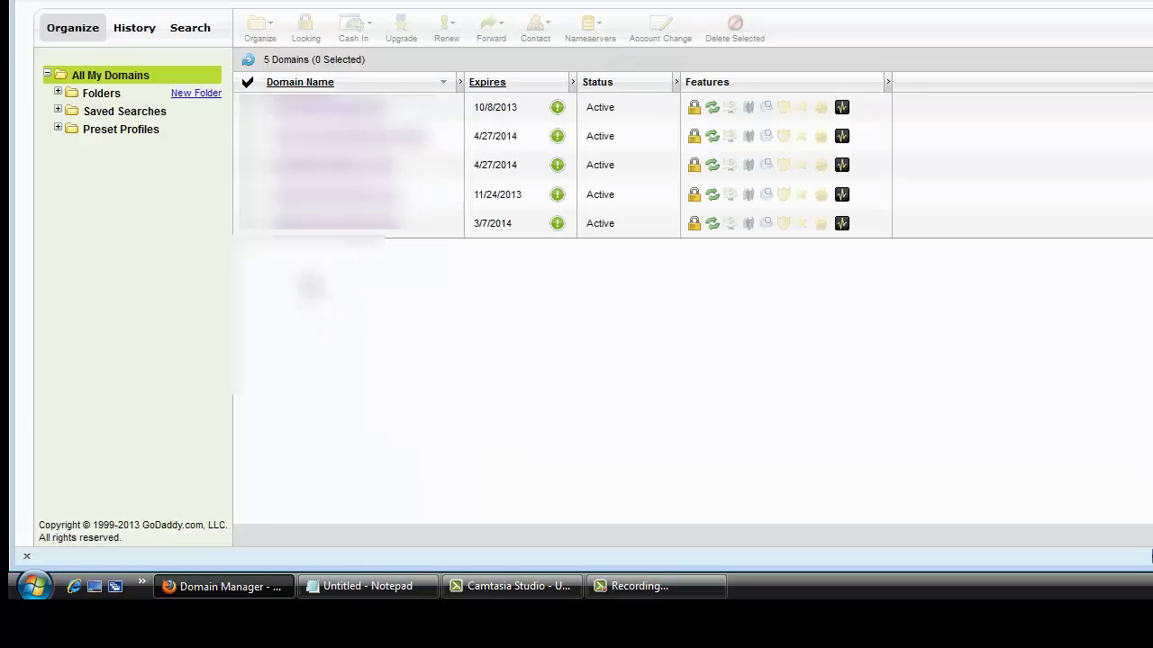
{"action": "left_click", "coordinate": [252, 195]}
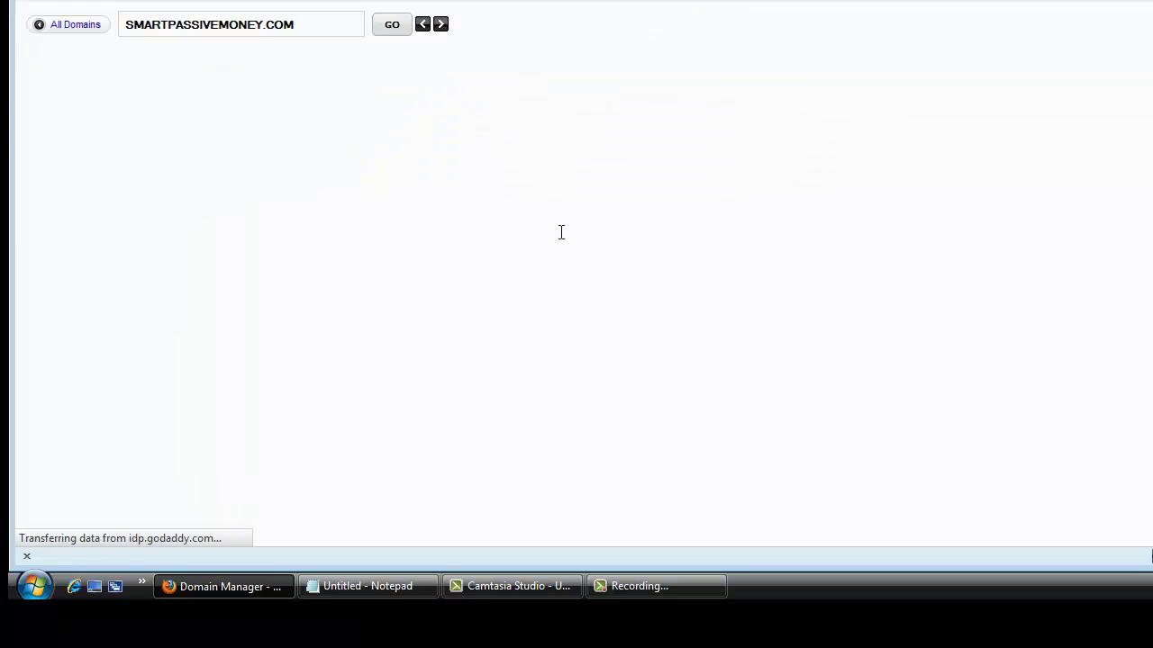
{"action": "scroll", "coordinate": [631, 189], "scroll_direction": "up", "scroll_amount": 3}
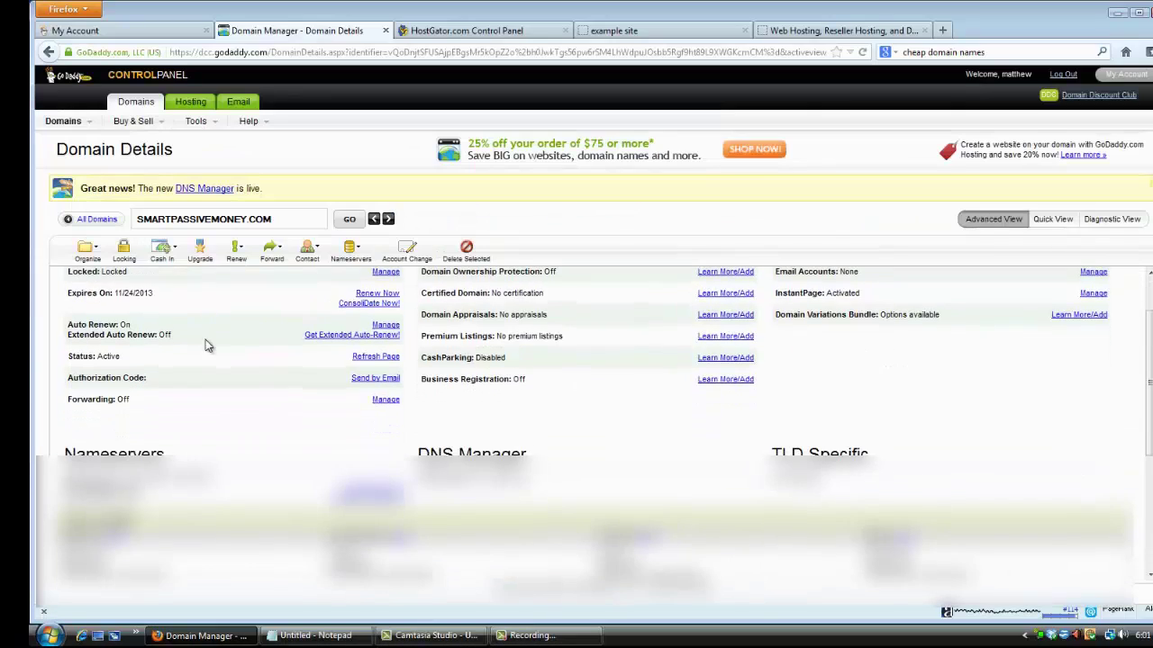
{"action": "scroll", "coordinate": [261, 181], "scroll_direction": "down", "scroll_amount": 4}
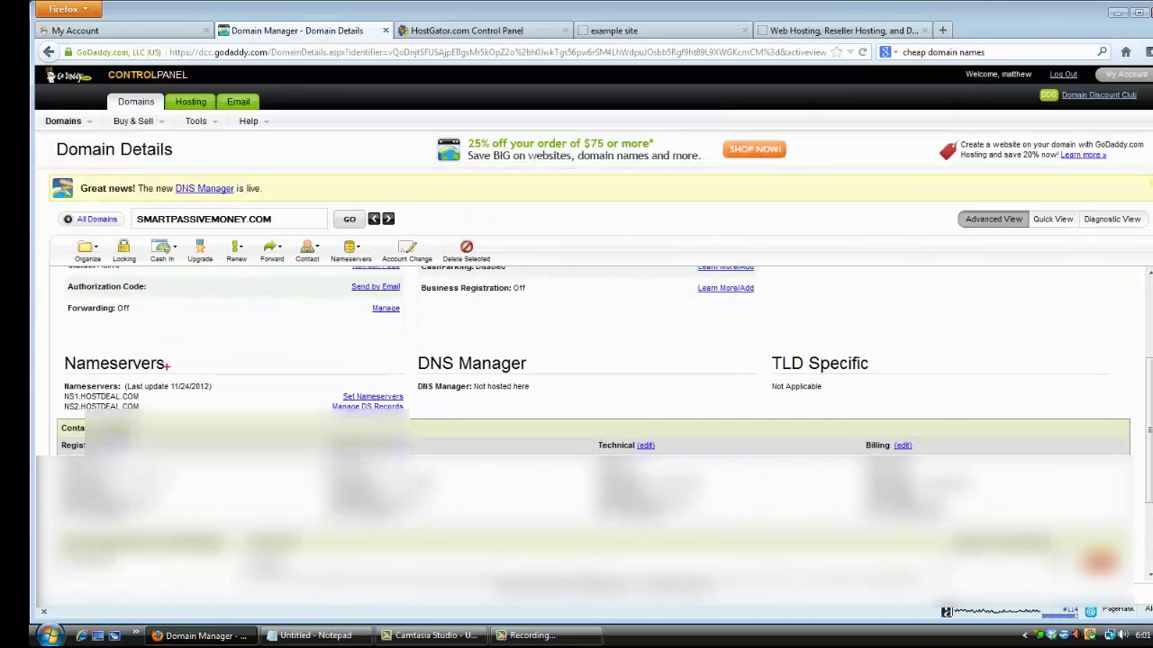
{"action": "mouse_move", "coordinate": [232, 357]}
{"action": "left_mouse_down"}
{"action": "mouse_move", "coordinate": [45, 343]}
{"action": "mouse_move", "coordinate": [41, 410]}
{"action": "mouse_move", "coordinate": [259, 404]}
{"action": "mouse_move", "coordinate": [236, 360]}
{"action": "left_mouse_up"}
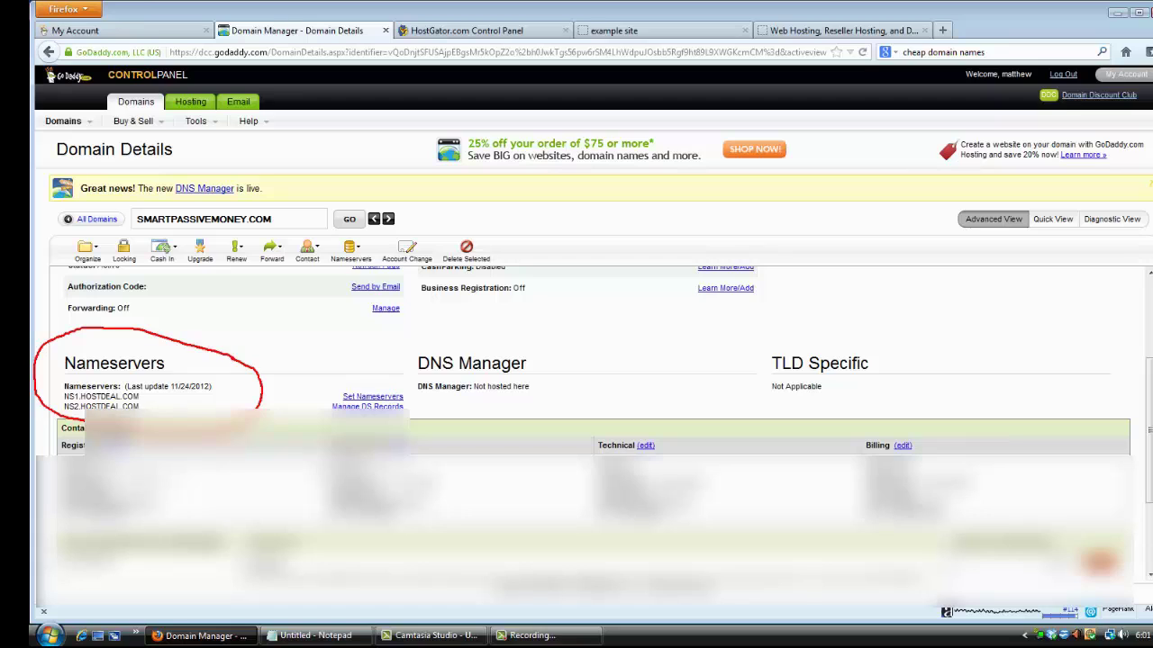
{"action": "key", "text": "Escape"}
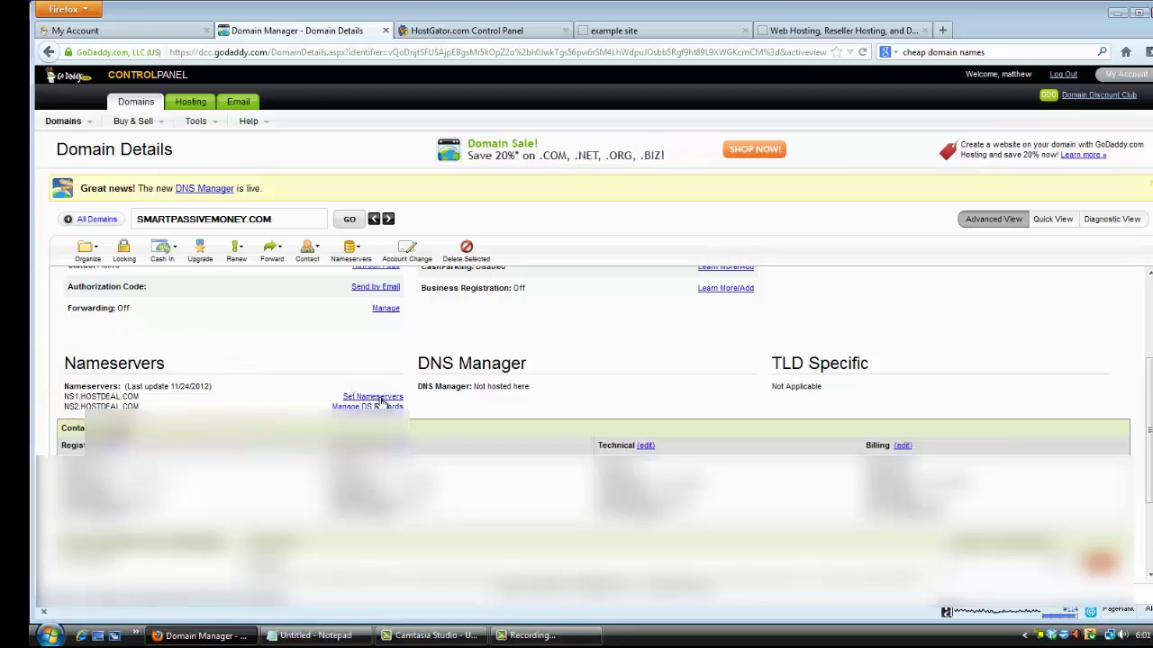
{"action": "left_click", "coordinate": [382, 400]}
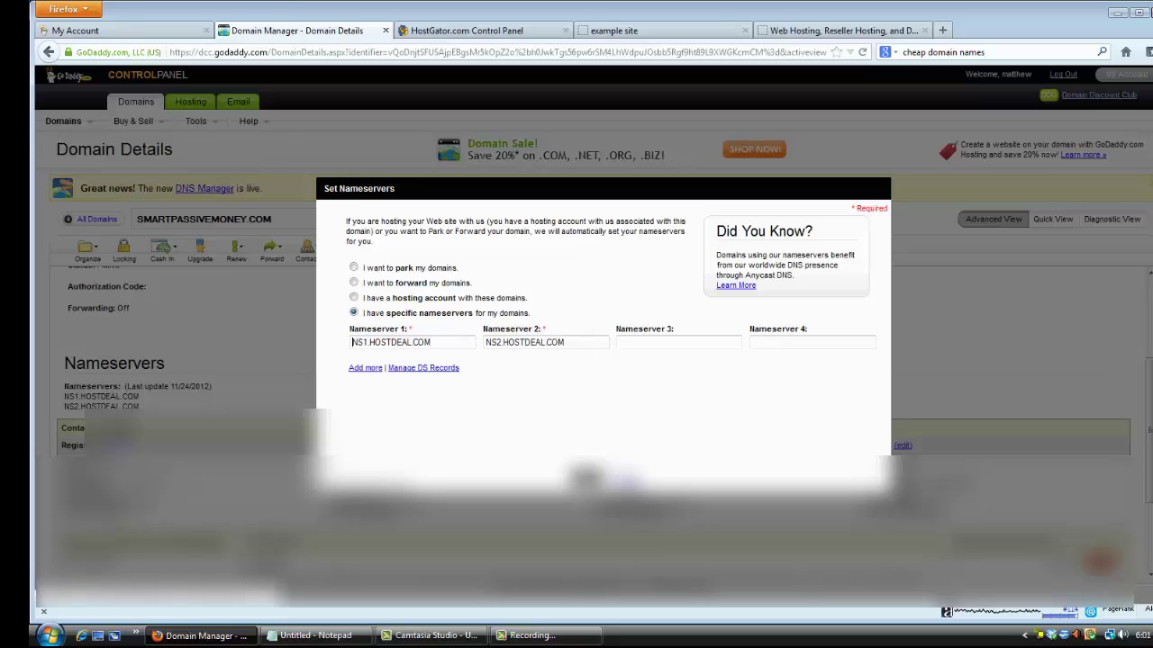
{"action": "key", "text": "Return"}
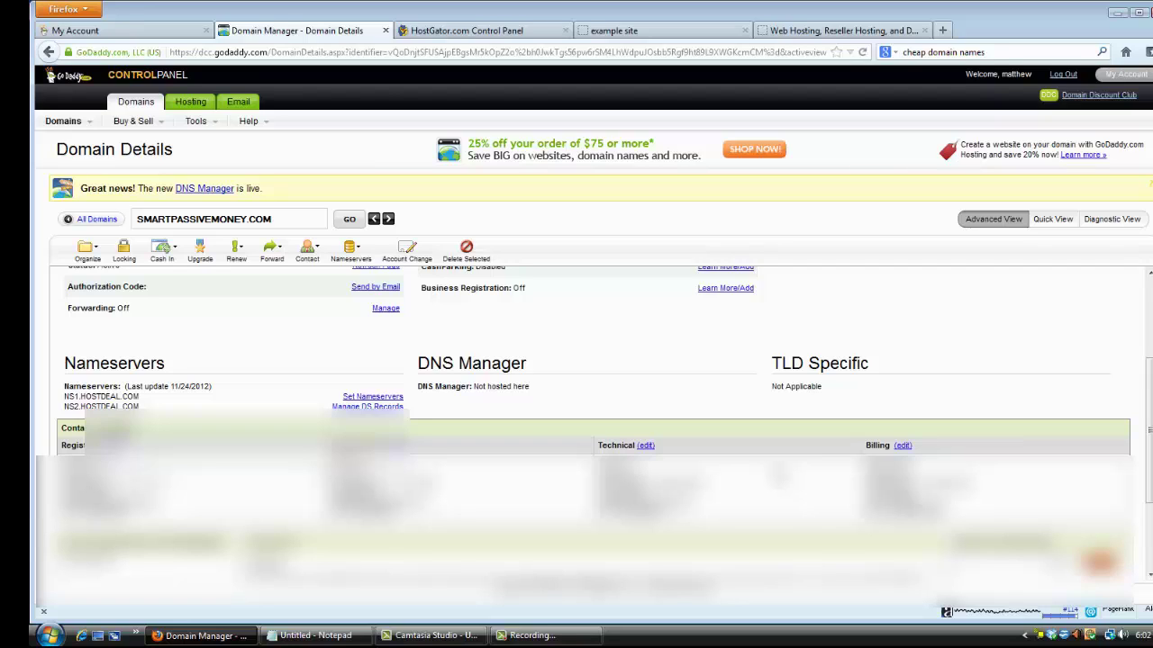
Return to the HostGator cPanel and launch Fantastico De Luxe from Software/Services.
{"action": "left_click", "coordinate": [473, 32]}
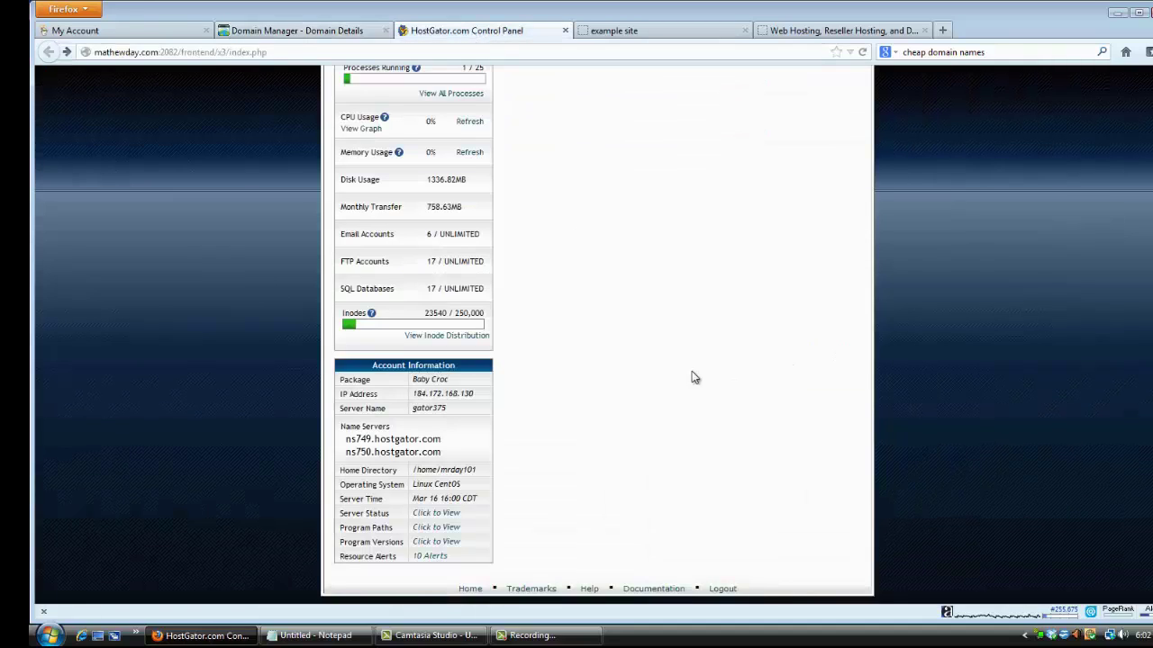
{"action": "scroll", "coordinate": [1049, 473], "scroll_direction": "up", "scroll_amount": 10}
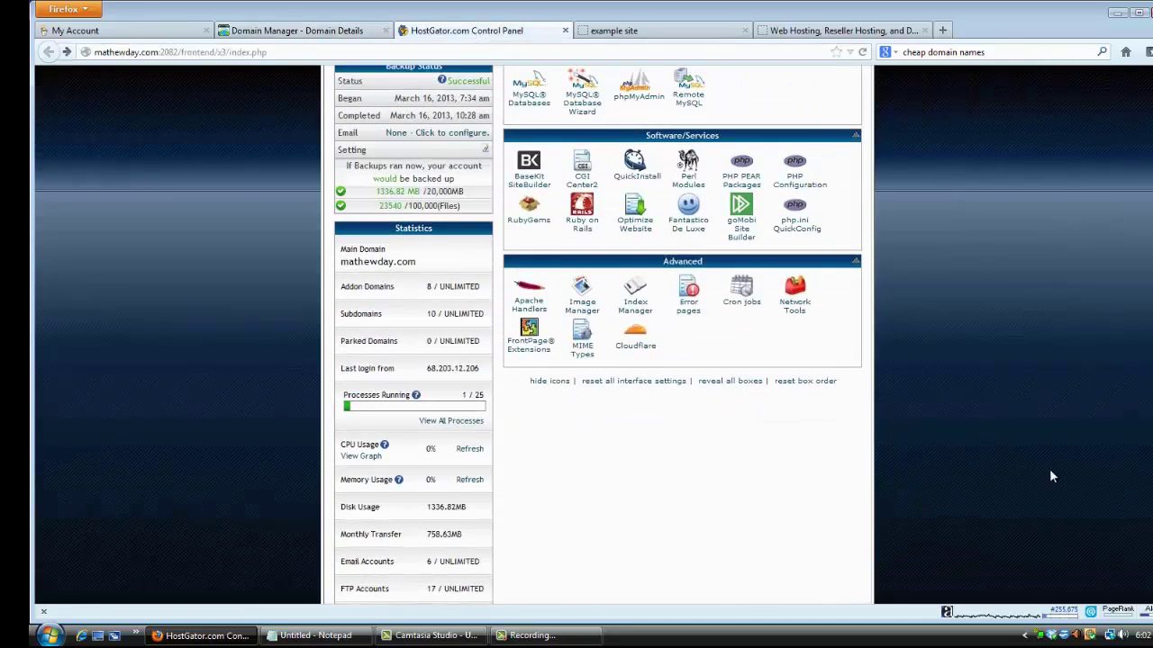
{"action": "scroll", "coordinate": [1050, 471], "scroll_direction": "up", "scroll_amount": 10}
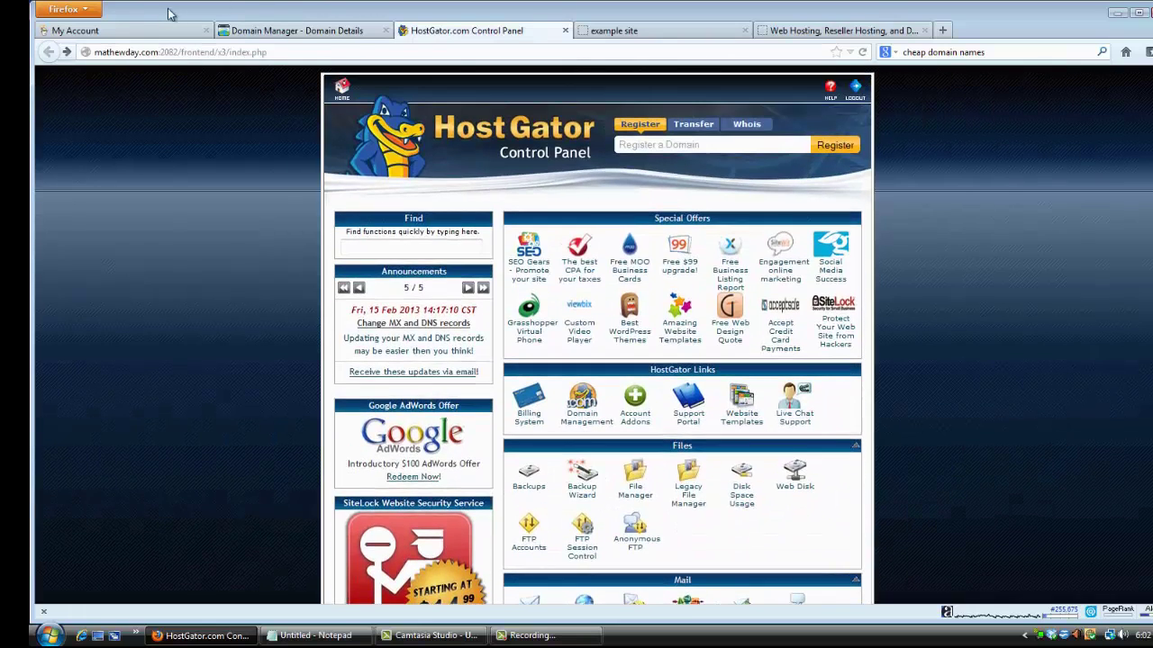
{"action": "left_click", "coordinate": [152, 31]}
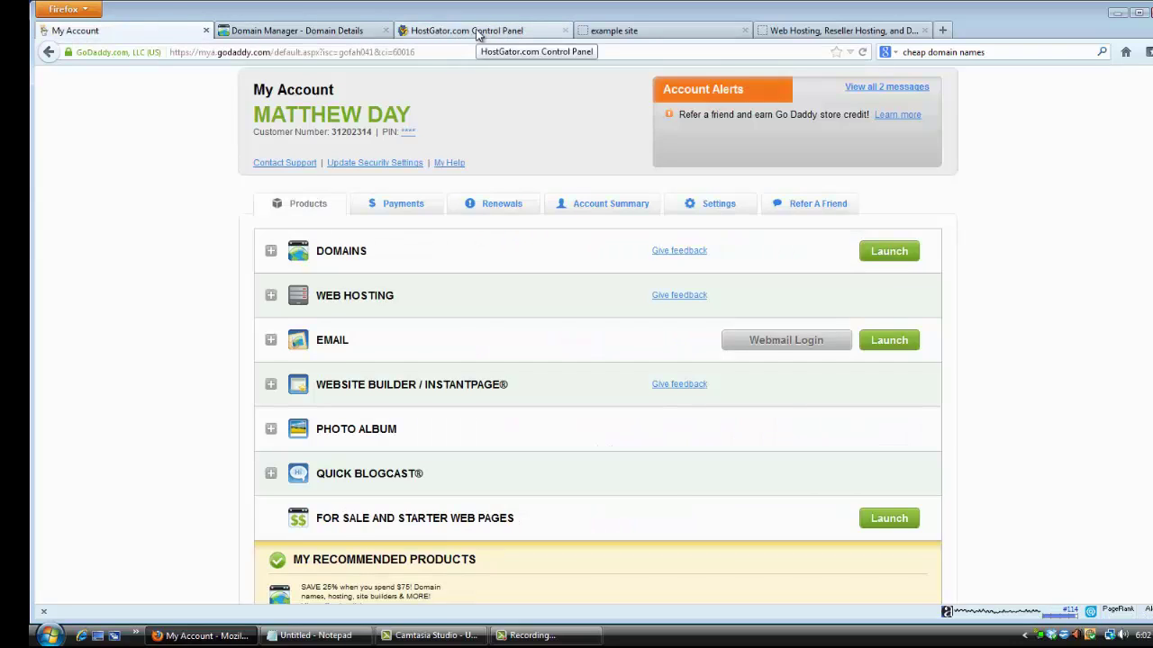
{"action": "left_click", "coordinate": [477, 33]}
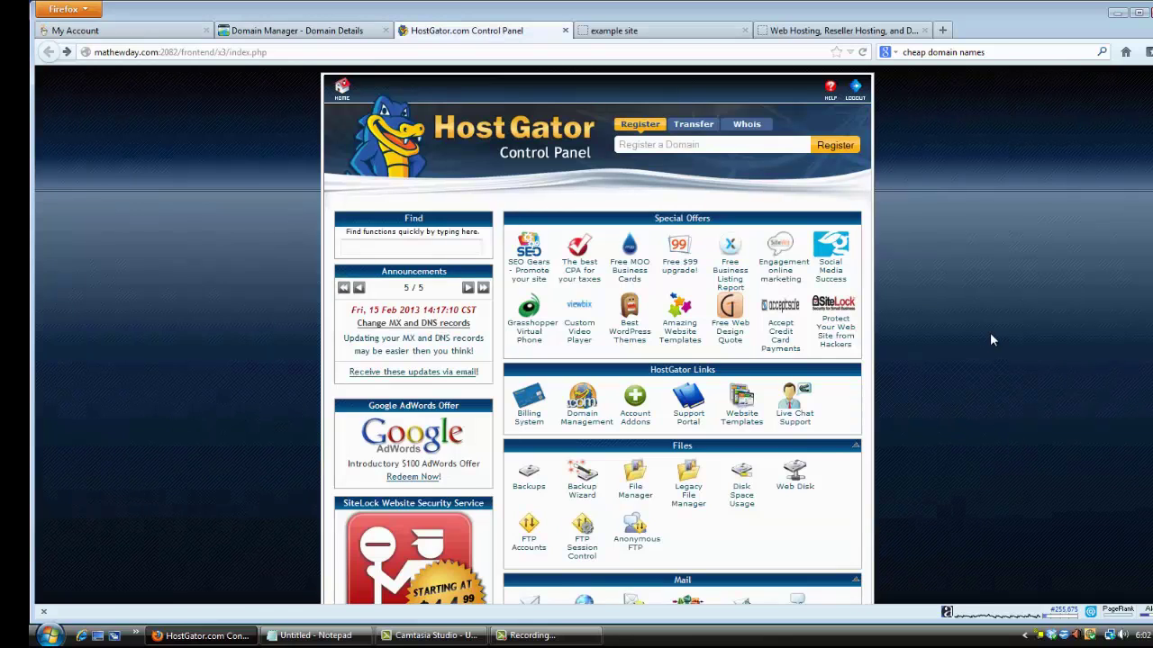
{"action": "scroll", "coordinate": [989, 335], "scroll_direction": "down", "scroll_amount": 5}
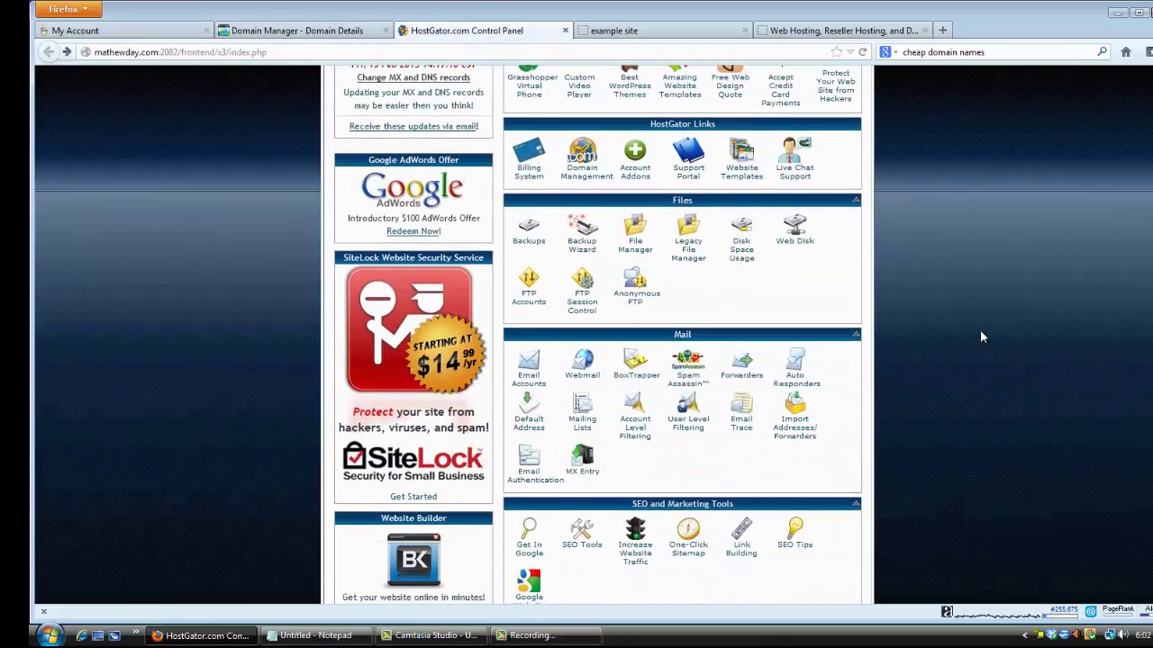
{"action": "scroll", "coordinate": [981, 337], "scroll_direction": "down", "scroll_amount": 5}
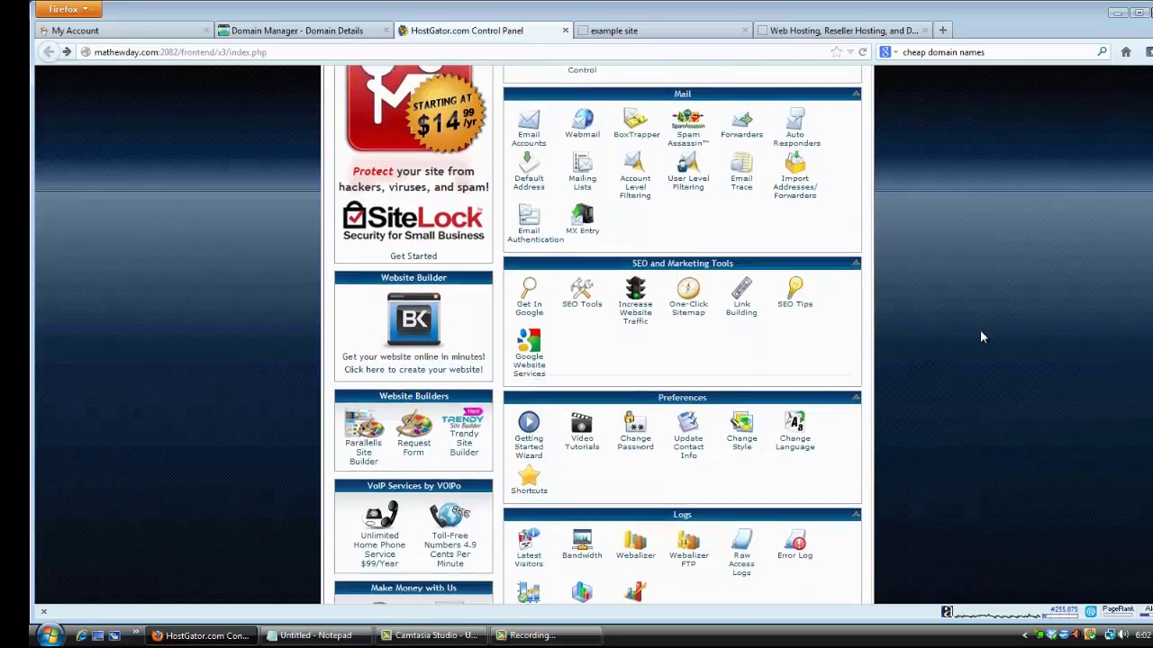
{"action": "scroll", "coordinate": [982, 337], "scroll_direction": "down", "scroll_amount": 11}
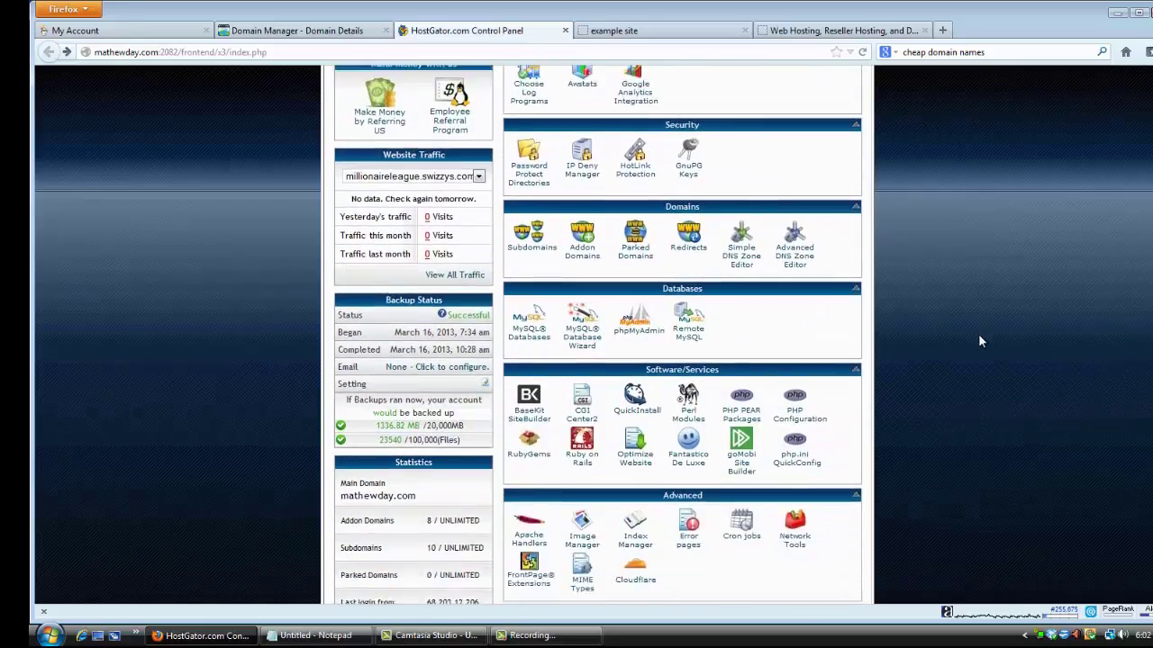
{"action": "scroll", "coordinate": [978, 333], "scroll_direction": "down", "scroll_amount": 5}
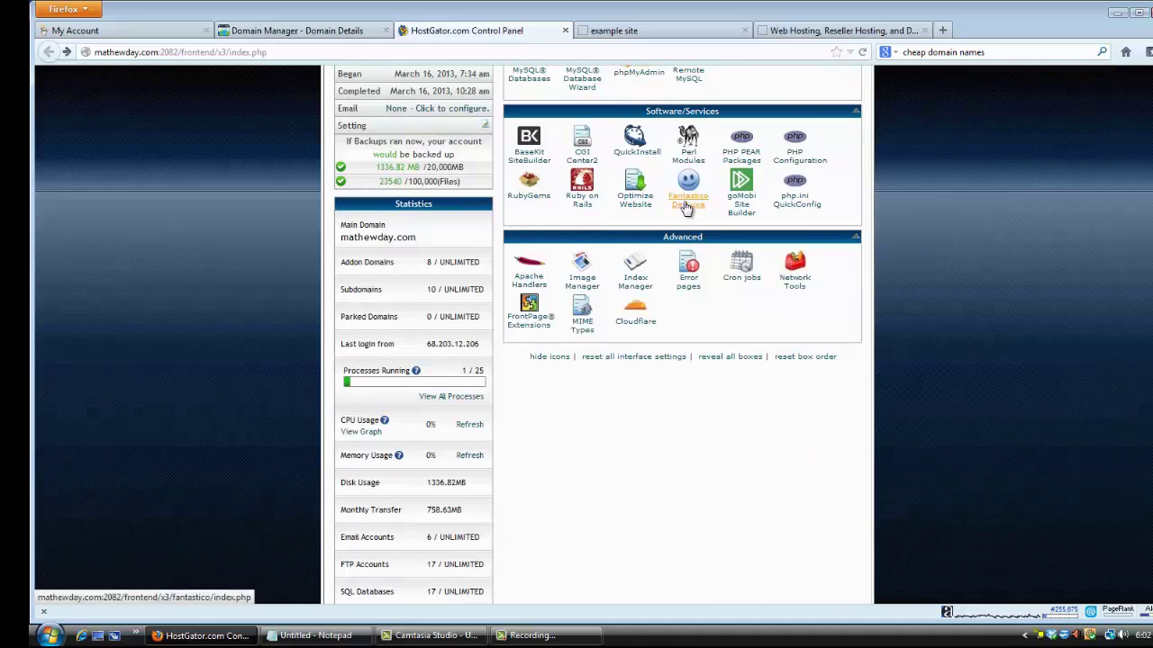
{"action": "scroll", "coordinate": [687, 208], "scroll_direction": "up", "scroll_amount": 1}
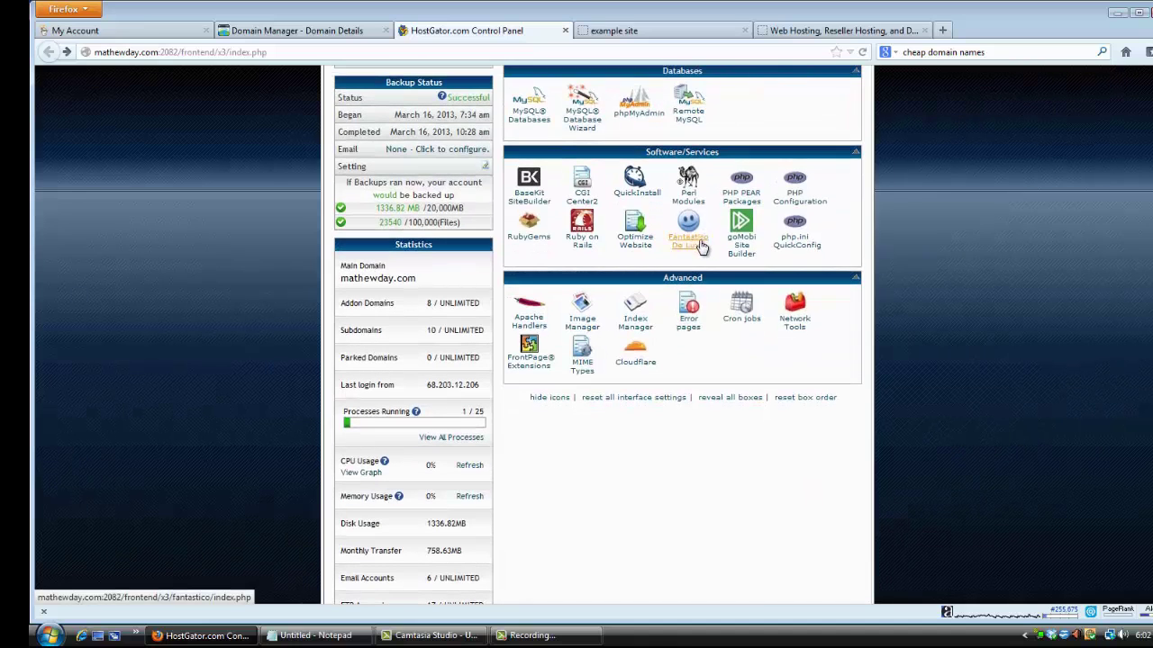
{"action": "left_click", "coordinate": [690, 245]}
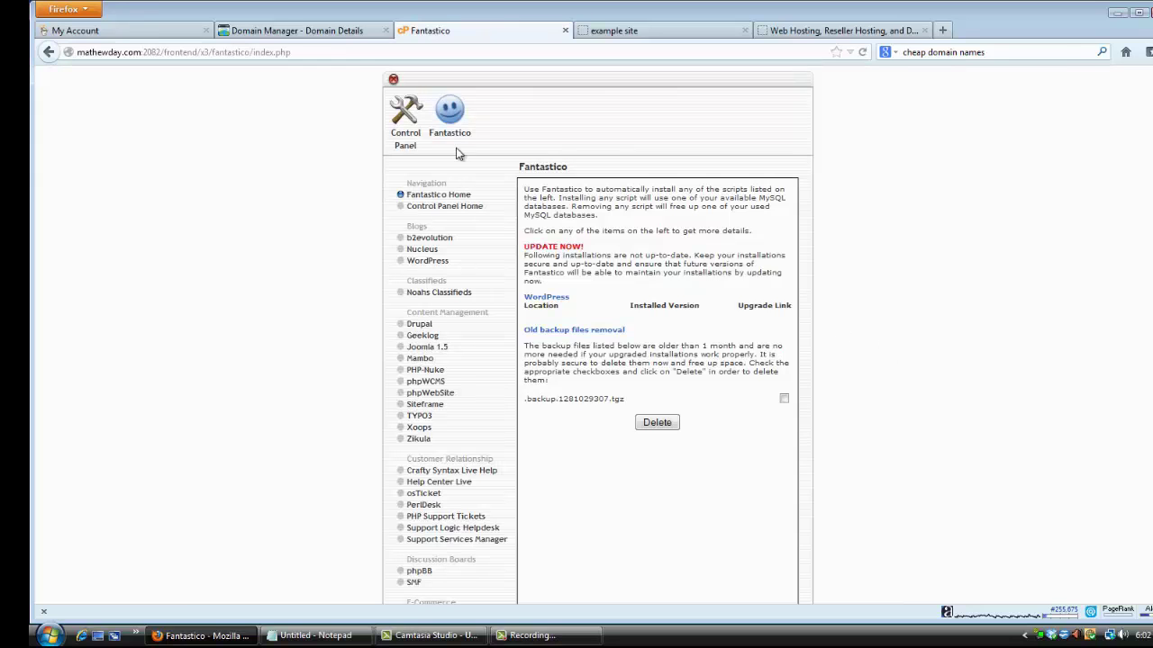
Relaunch Fantastico De Luxe from cPanel and open its WordPress 3.3.1 installer page.
{"action": "left_click", "coordinate": [48, 51]}
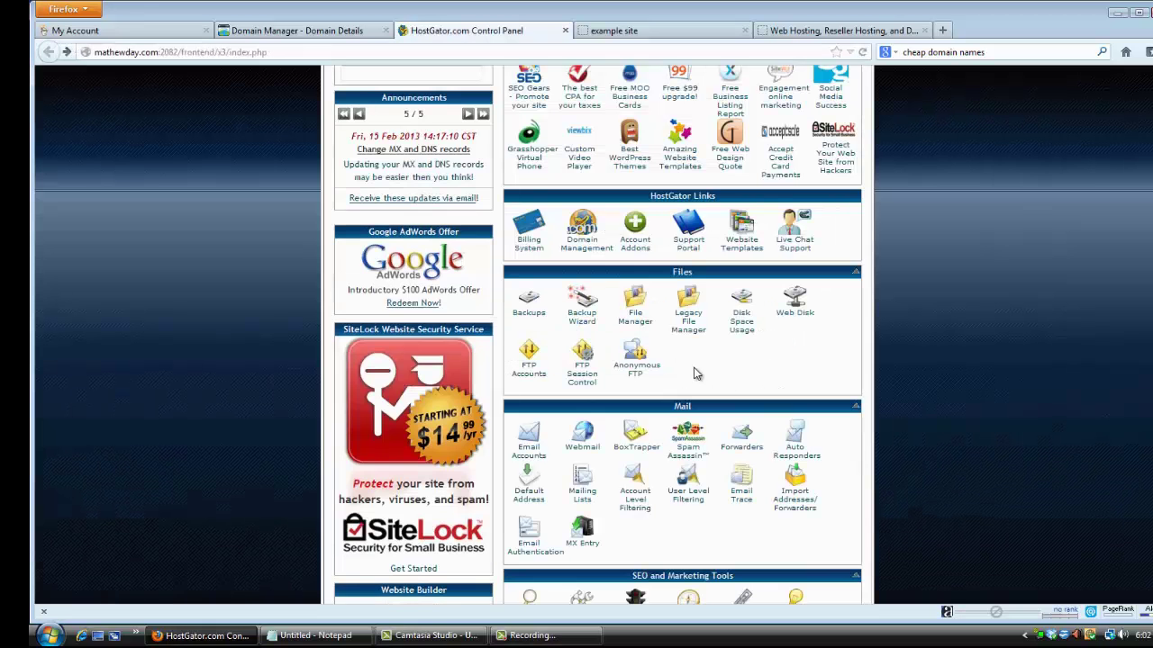
{"action": "scroll", "coordinate": [766, 450], "scroll_direction": "down", "scroll_amount": 10}
{"action": "scroll", "coordinate": [721, 450], "scroll_direction": "down", "scroll_amount": 10}
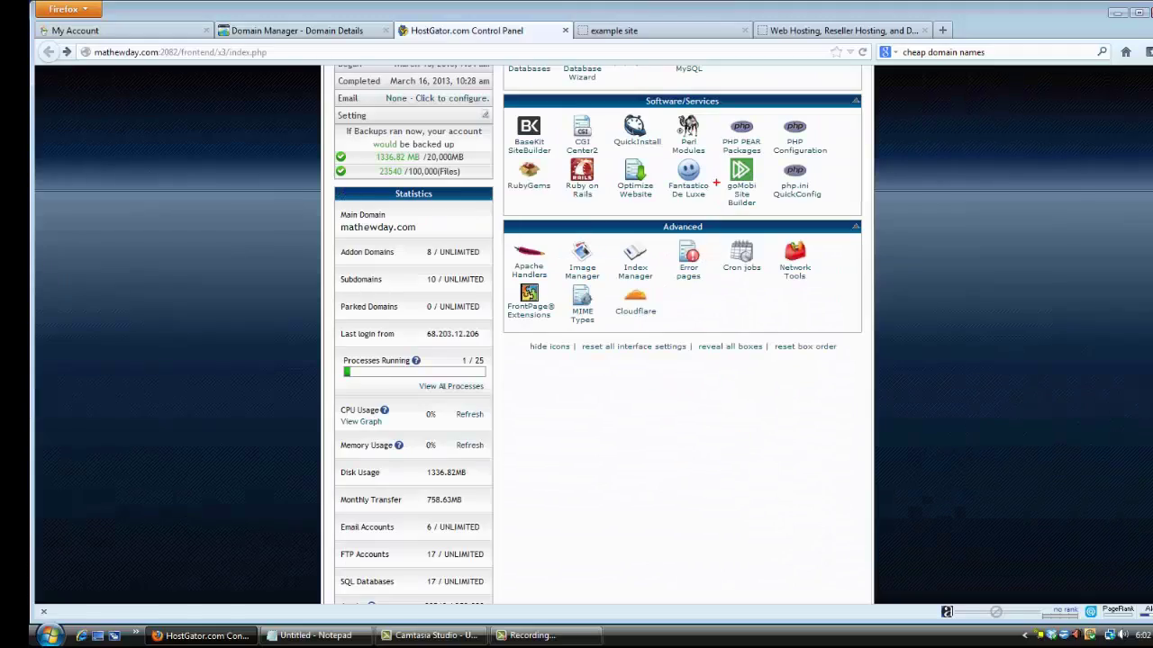
{"action": "mouse_move", "coordinate": [699, 157]}
{"action": "left_mouse_down"}
{"action": "mouse_move", "coordinate": [663, 186]}
{"action": "mouse_move", "coordinate": [692, 211]}
{"action": "mouse_move", "coordinate": [723, 172]}
{"action": "mouse_move", "coordinate": [649, 106]}
{"action": "mouse_move", "coordinate": [603, 135]}
{"action": "left_mouse_up"}
{"action": "left_click", "coordinate": [686, 191]}
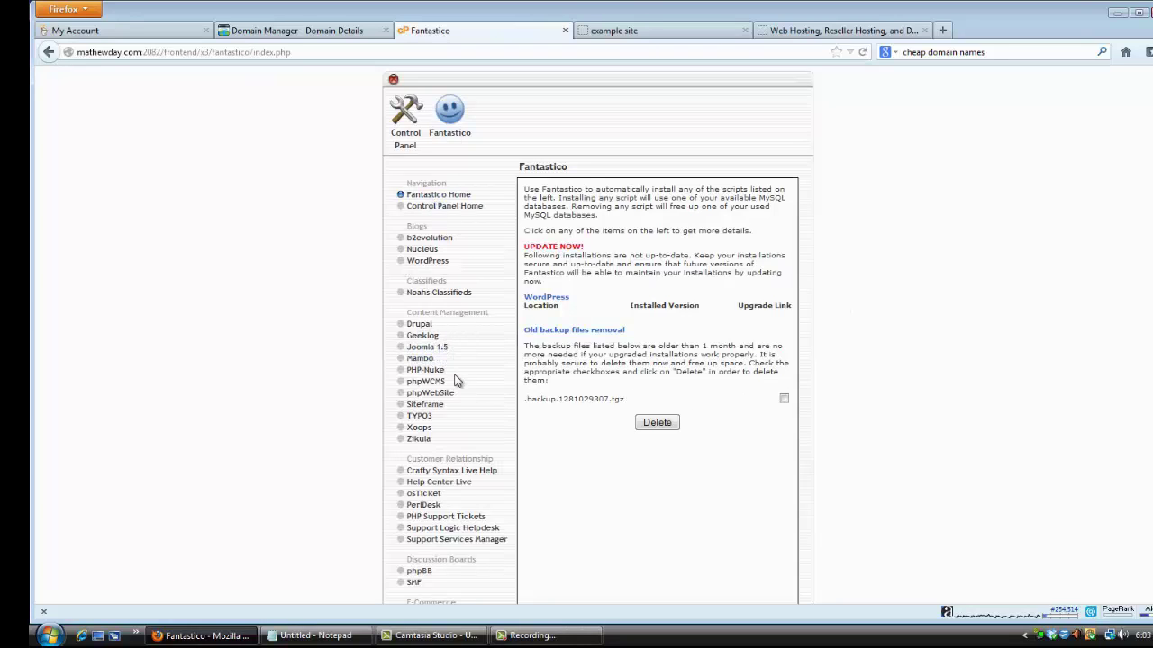
{"action": "left_click", "coordinate": [429, 264]}
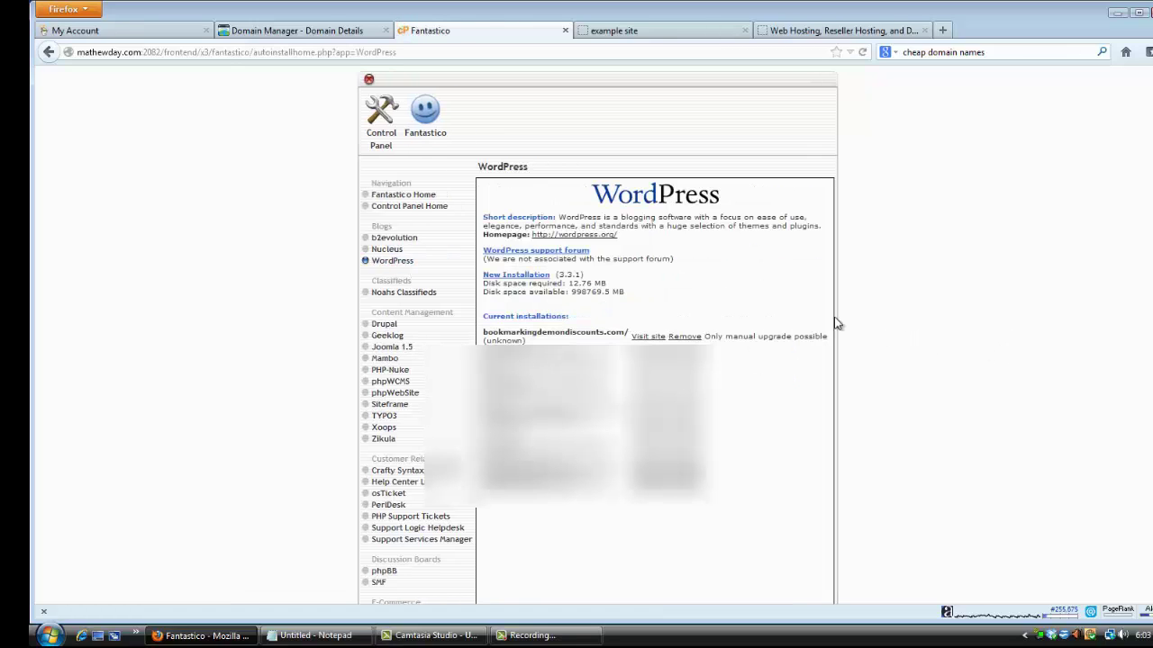
Start a new WordPress installation with mathewday.com kept as the install domain.
{"action": "left_click", "coordinate": [516, 275]}
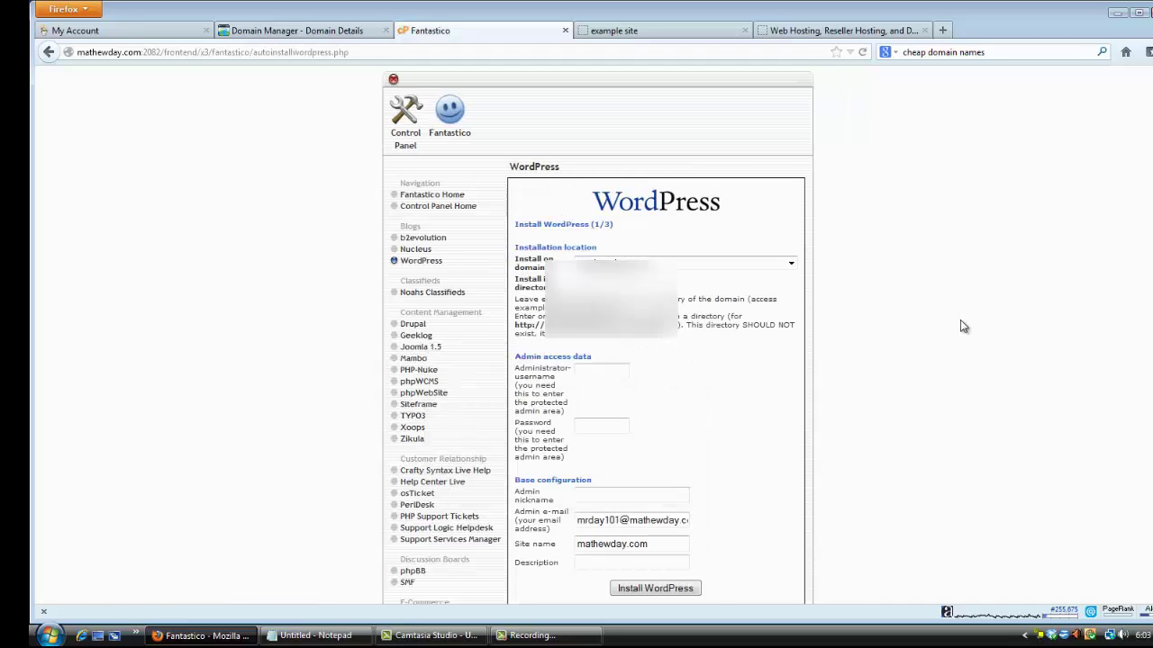
{"action": "scroll", "coordinate": [929, 317], "scroll_direction": "down", "scroll_amount": 1}
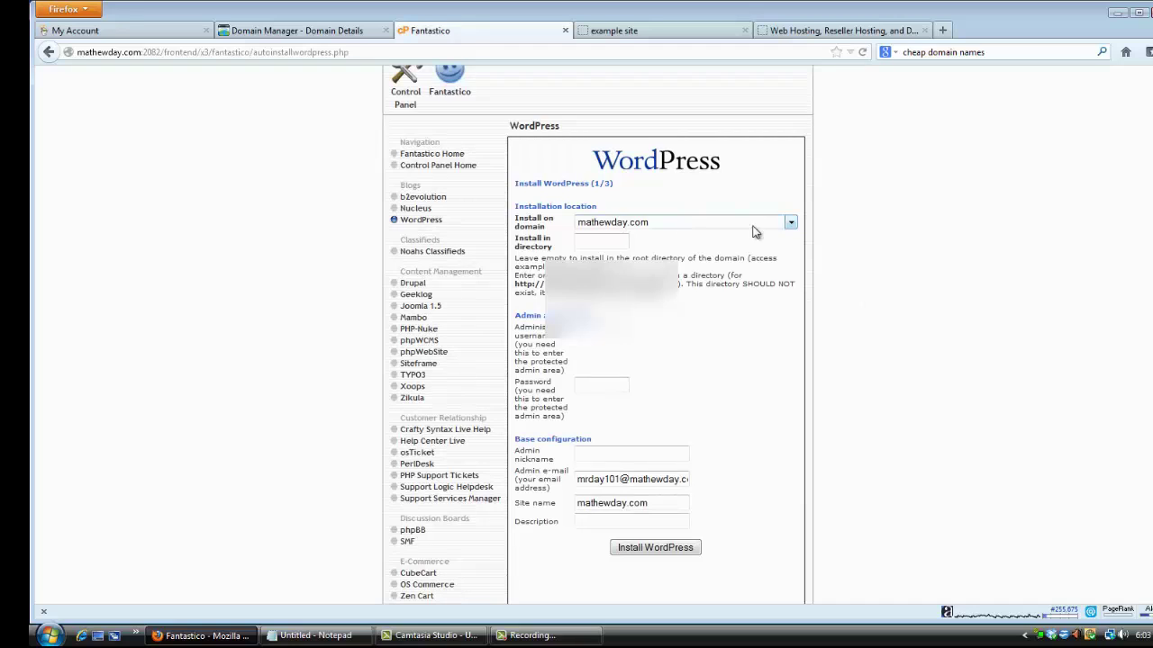
{"action": "left_click", "coordinate": [792, 225]}
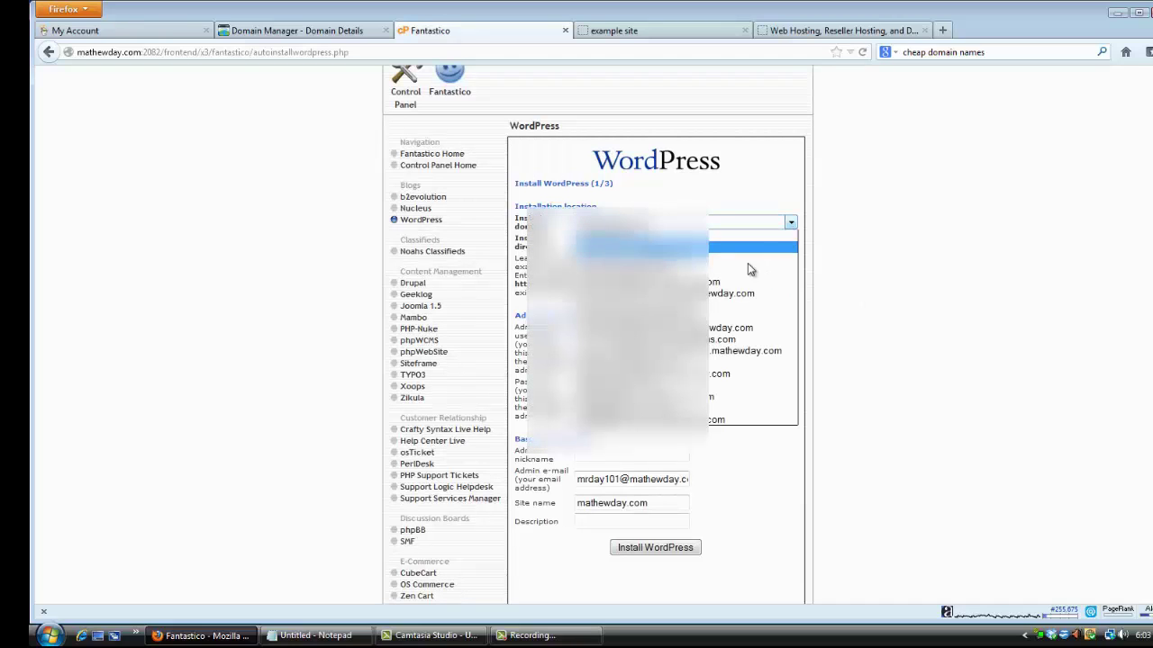
{"action": "left_click", "coordinate": [911, 290]}
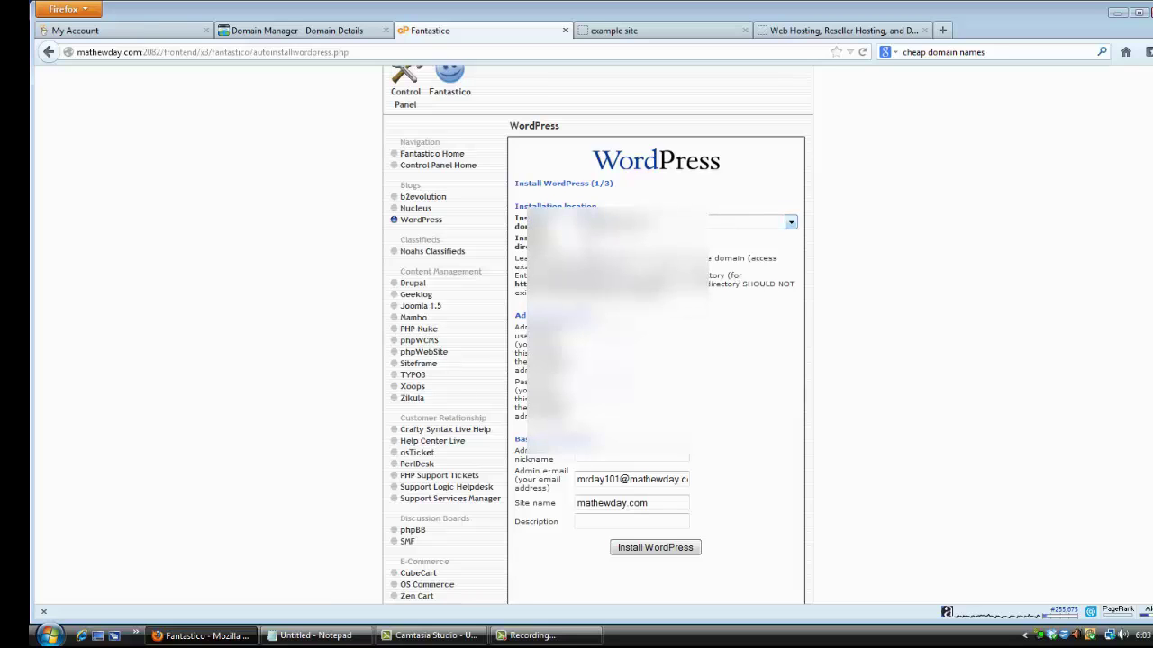
Review the admin and base configuration fields of the Install WordPress (1/3) form.
{"action": "scroll", "coordinate": [608, 206], "scroll_direction": "down", "scroll_amount": 3}
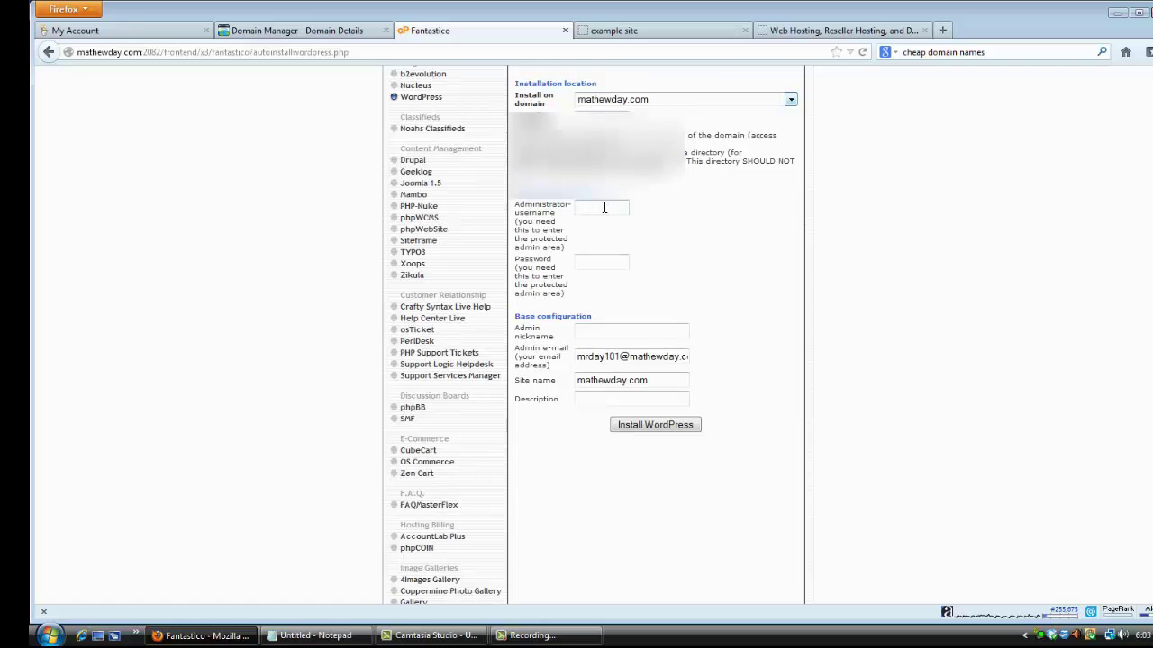
{"action": "scroll", "coordinate": [681, 252], "scroll_direction": "up", "scroll_amount": 1}
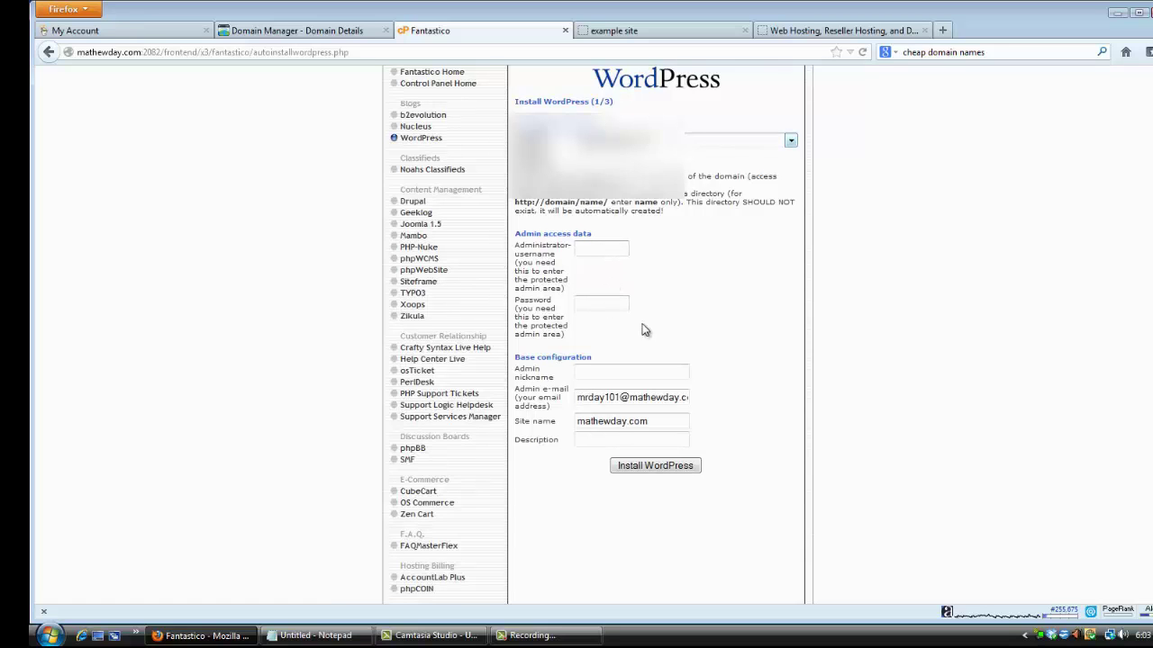
{"action": "scroll", "coordinate": [708, 348], "scroll_direction": "down", "scroll_amount": 1}
{"action": "scroll", "coordinate": [708, 347], "scroll_direction": "down", "scroll_amount": 2}
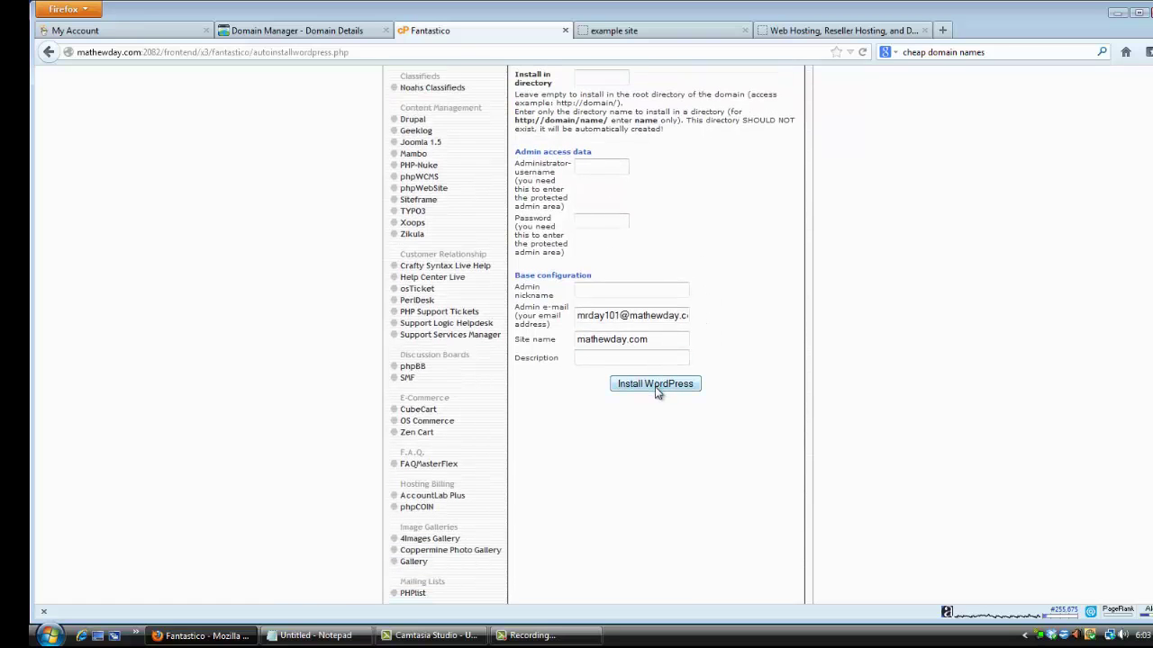
{"action": "scroll", "coordinate": [648, 392], "scroll_direction": "up", "scroll_amount": 2}
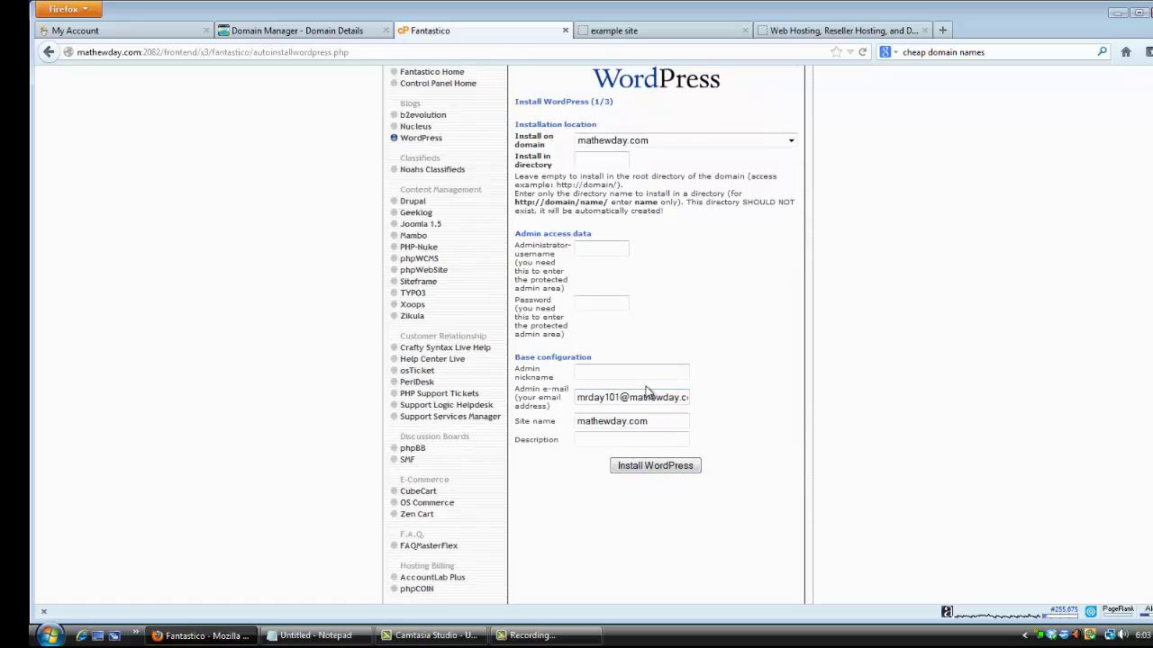
{"action": "scroll", "coordinate": [646, 391], "scroll_direction": "down", "scroll_amount": 2}
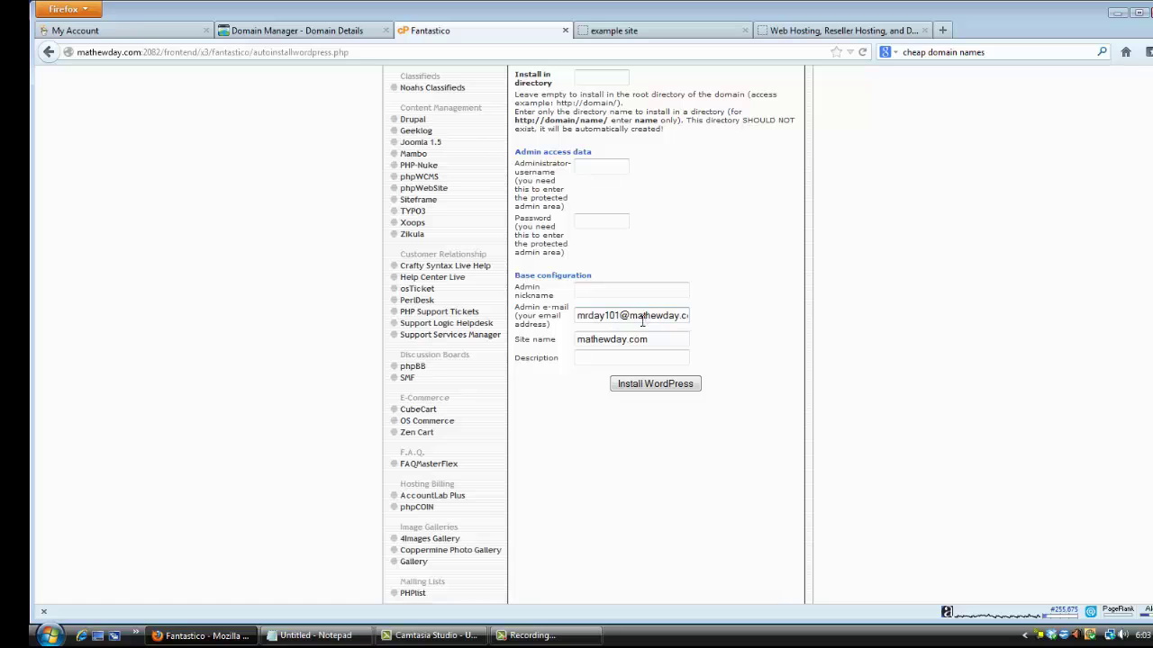
{"action": "scroll", "coordinate": [661, 356], "scroll_direction": "down", "scroll_amount": 2}
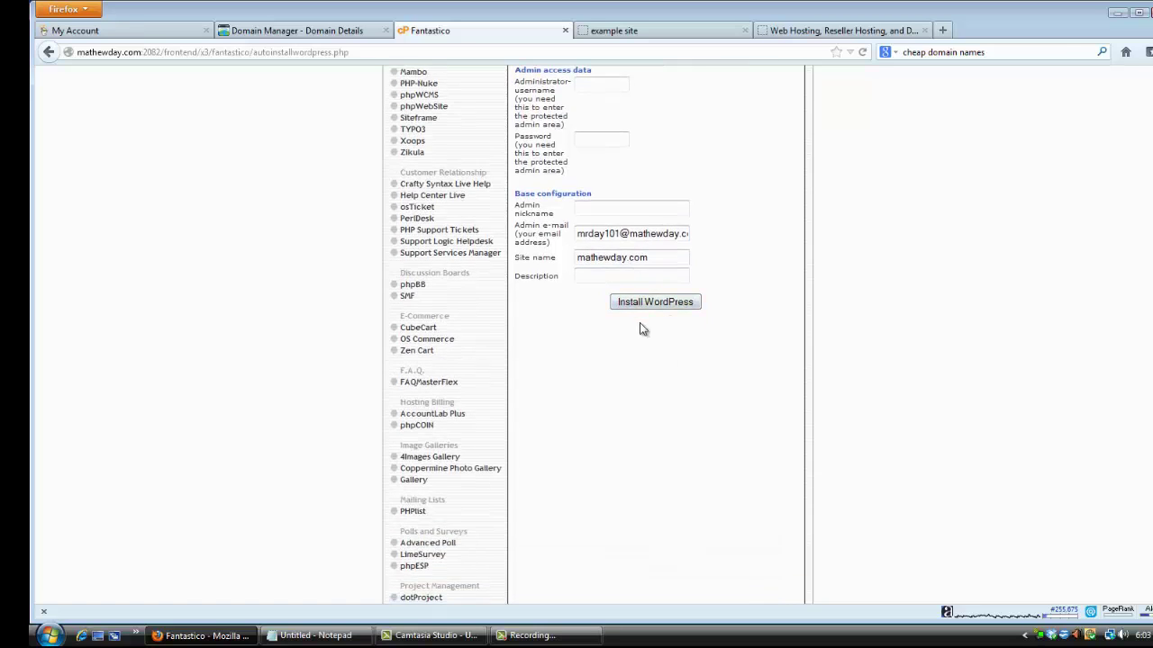
{"action": "scroll", "coordinate": [640, 327], "scroll_direction": "up", "scroll_amount": 4}
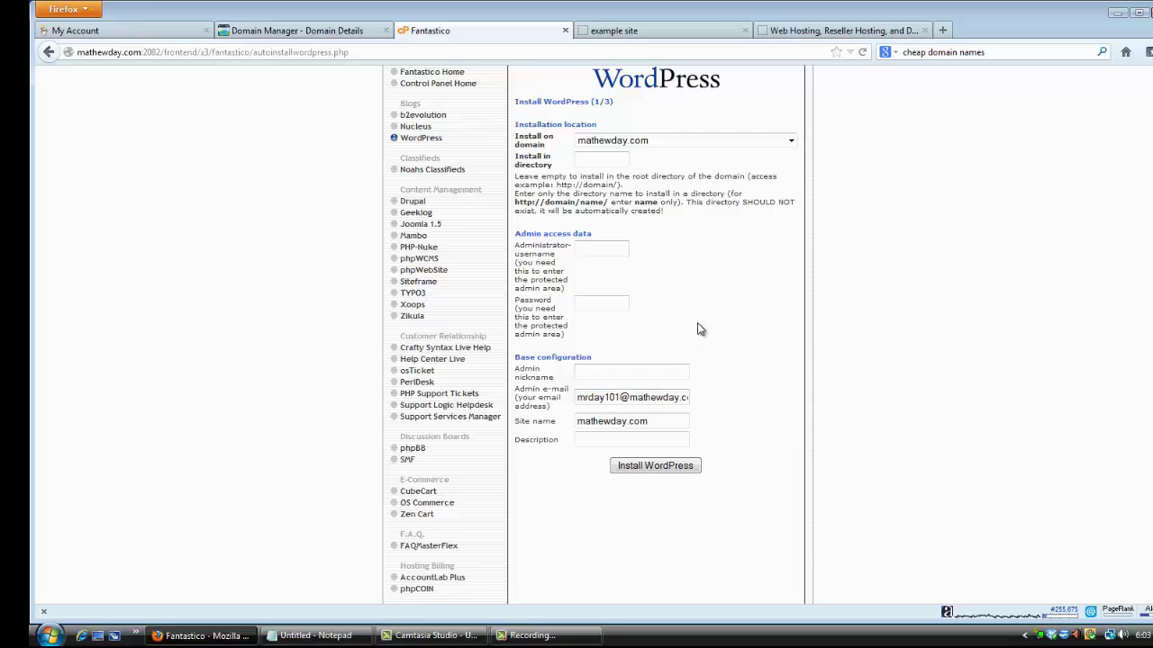
{"action": "scroll", "coordinate": [696, 333], "scroll_direction": "down", "scroll_amount": 3}
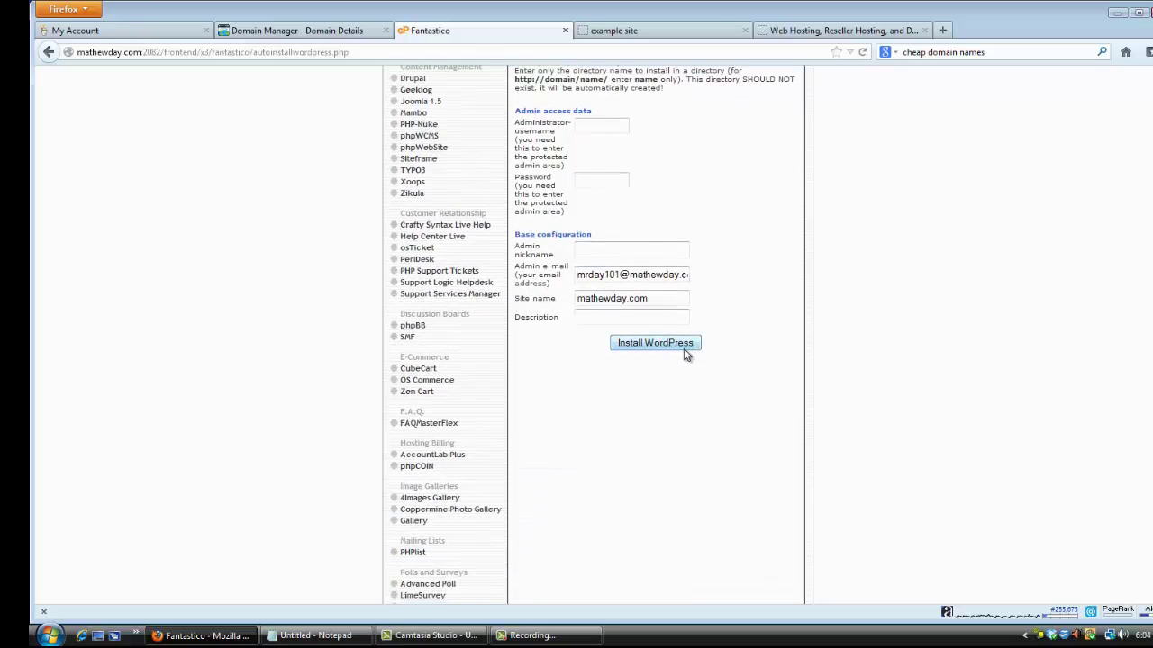
{"action": "scroll", "coordinate": [765, 351], "scroll_direction": "up", "scroll_amount": 4}
{"action": "scroll", "coordinate": [772, 352], "scroll_direction": "up", "scroll_amount": 2}
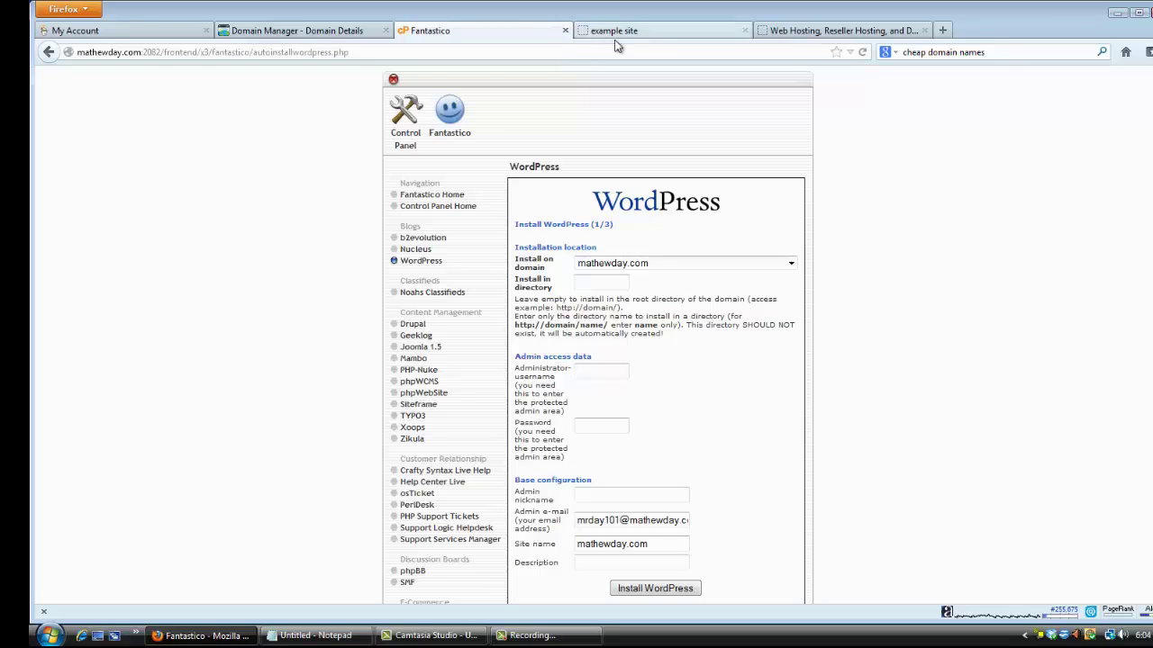
Switch to the example site and scroll past the Hello world! post to the Meta sidebar.
{"action": "left_click", "coordinate": [658, 32]}
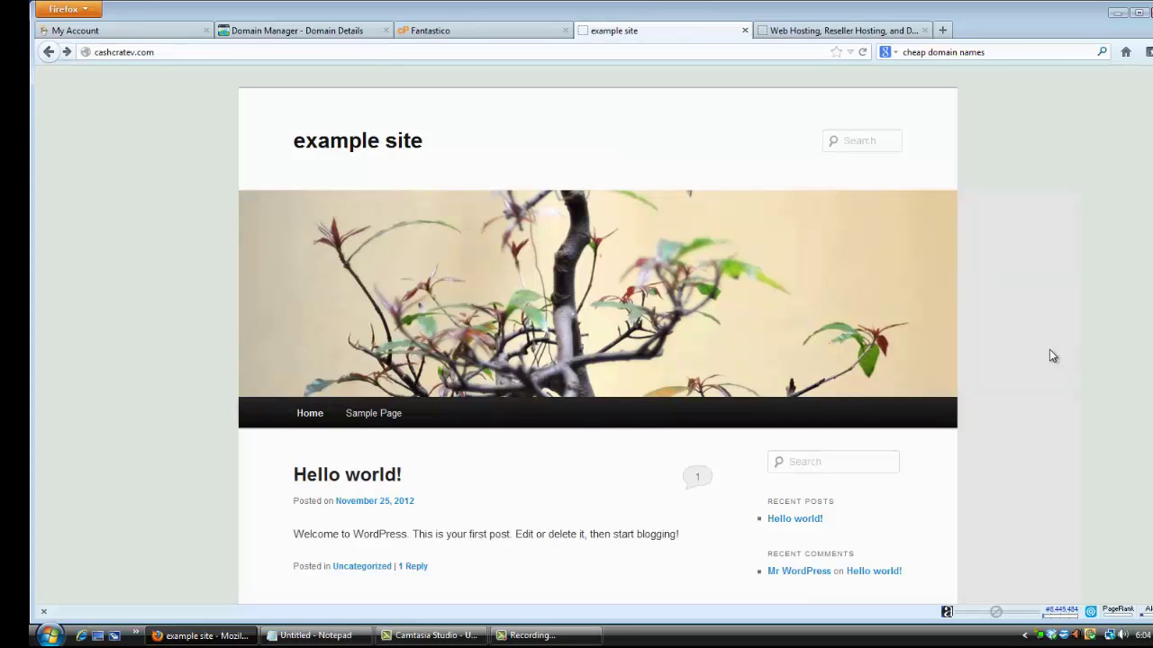
{"action": "scroll", "coordinate": [1049, 353], "scroll_direction": "down", "scroll_amount": 3}
{"action": "scroll", "coordinate": [1062, 368], "scroll_direction": "up", "scroll_amount": 3}
{"action": "scroll", "coordinate": [1047, 353], "scroll_direction": "down", "scroll_amount": 3}
{"action": "scroll", "coordinate": [1043, 347], "scroll_direction": "up", "scroll_amount": 2}
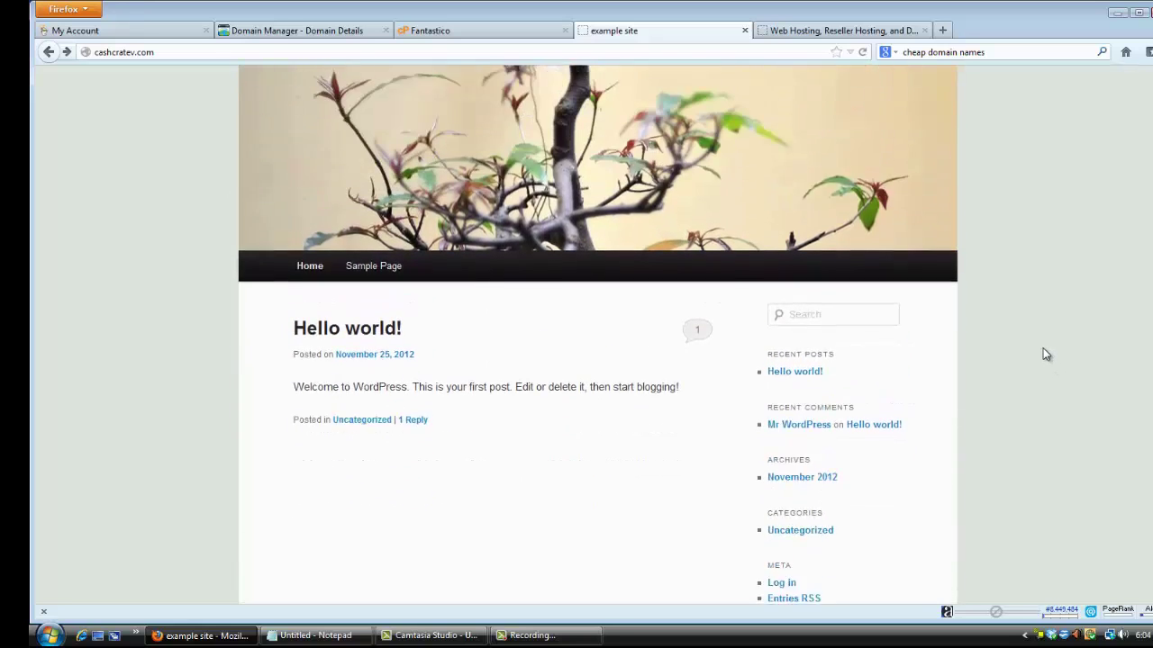
{"action": "scroll", "coordinate": [1043, 349], "scroll_direction": "up", "scroll_amount": 2}
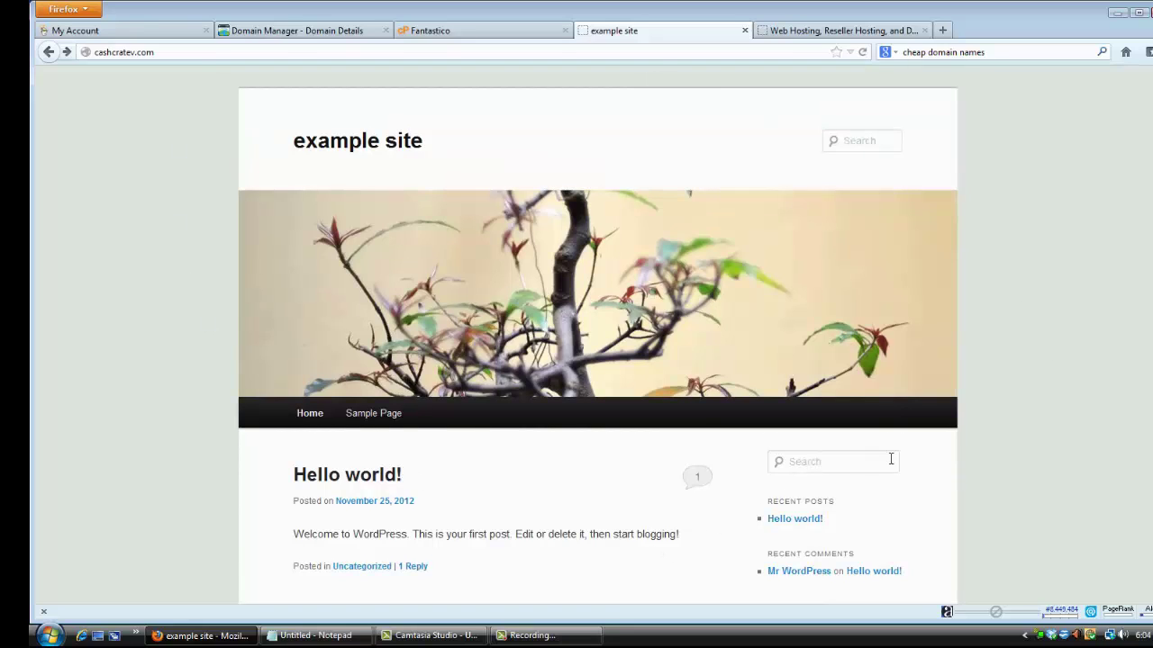
{"action": "scroll", "coordinate": [1010, 444], "scroll_direction": "down", "scroll_amount": 3}
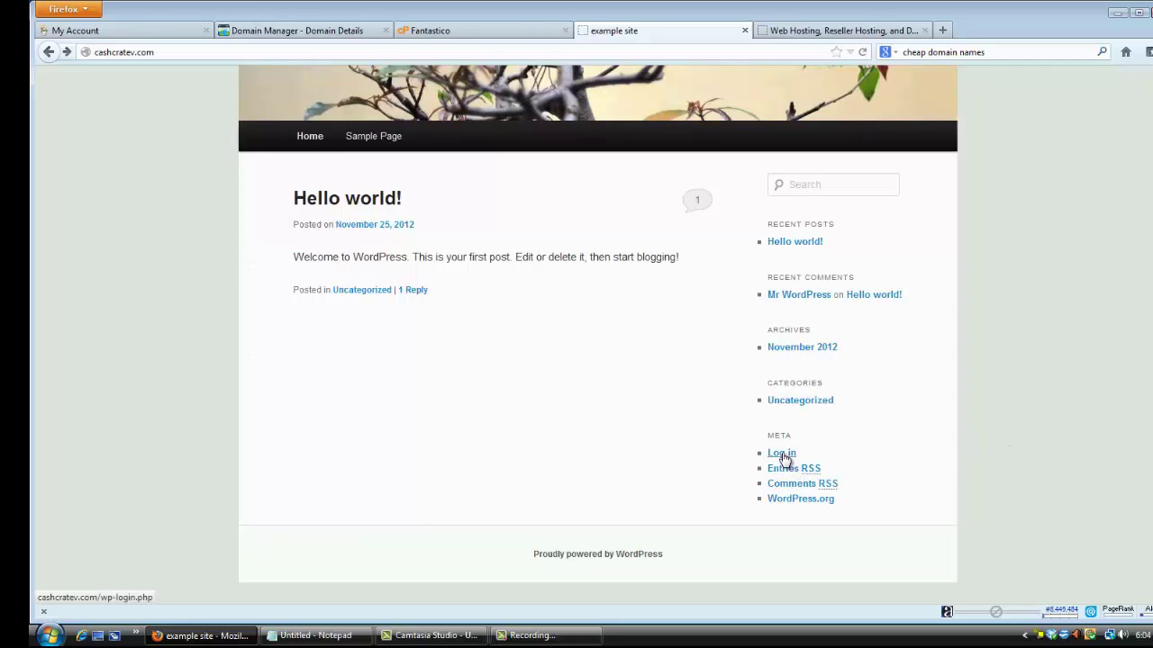
Open the site's login page and sign in with the administrator username and password.
{"action": "left_click", "coordinate": [780, 454]}
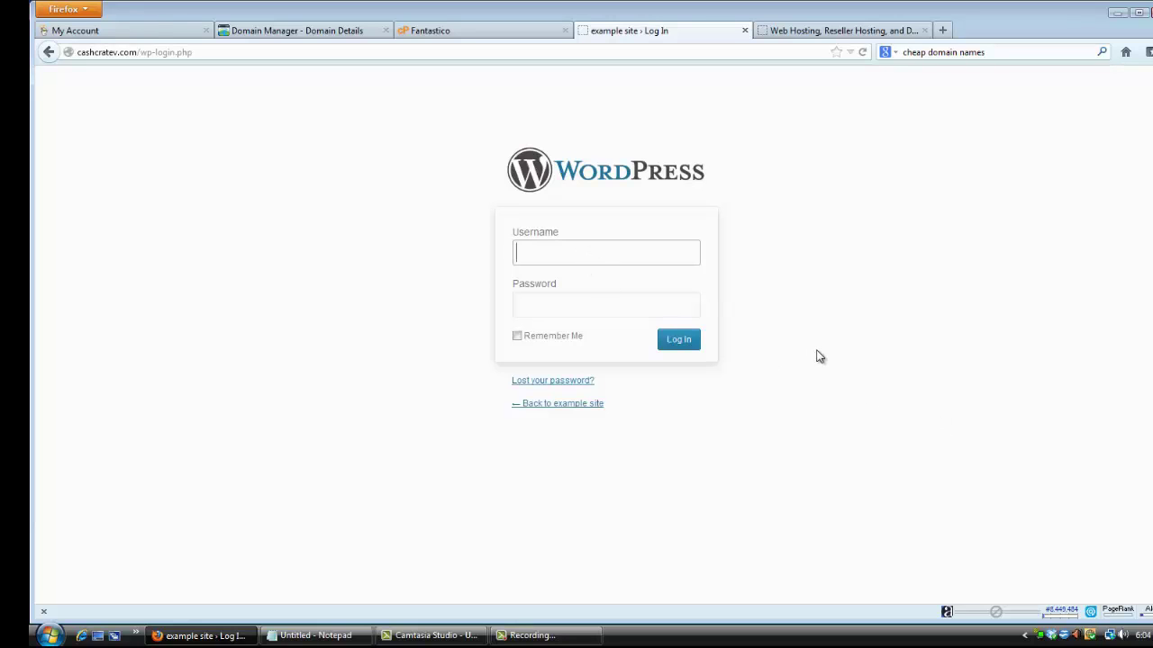
{"action": "left_click", "coordinate": [453, 32]}
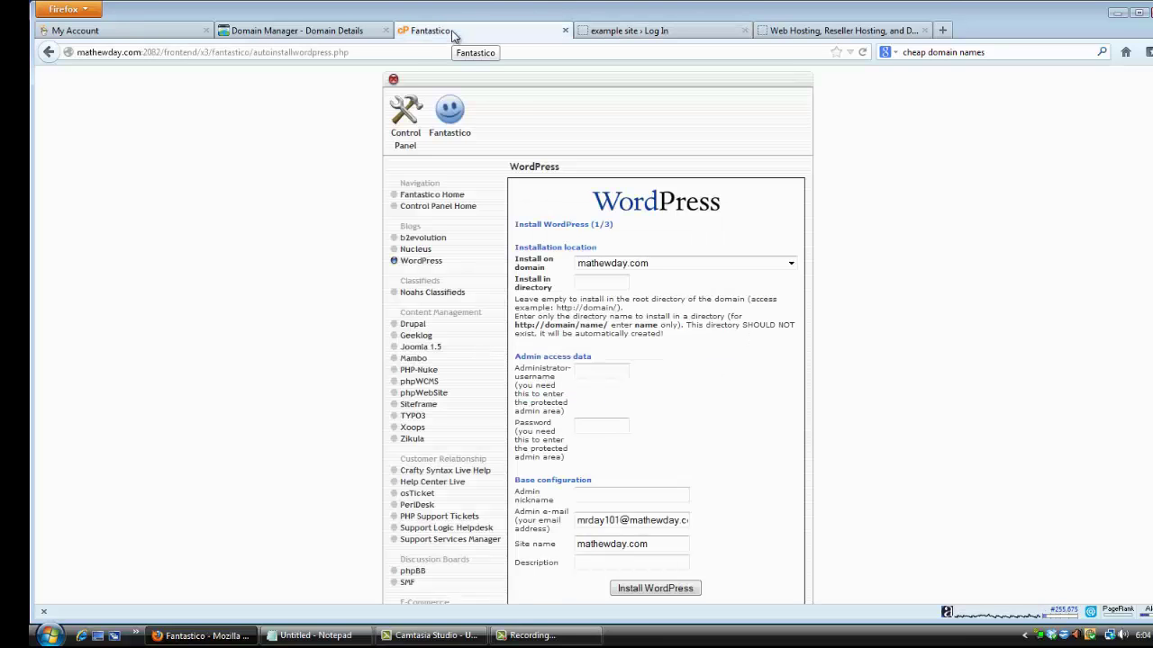
{"action": "scroll", "coordinate": [654, 382], "scroll_direction": "down", "scroll_amount": 2}
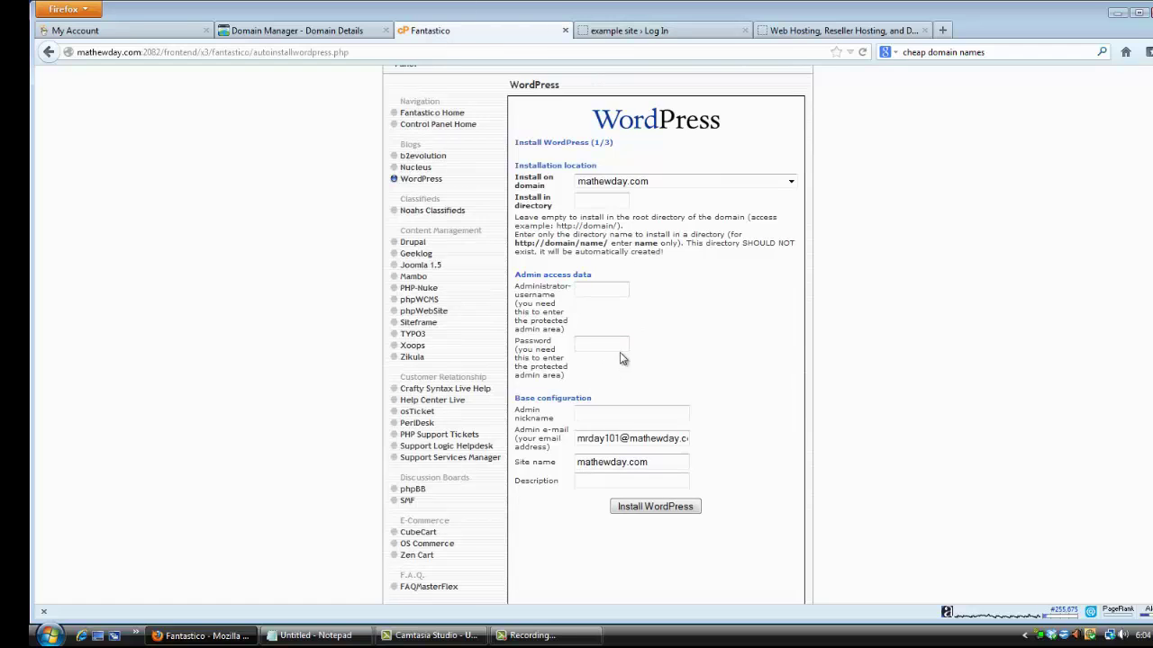
{"action": "scroll", "coordinate": [631, 347], "scroll_direction": "up", "scroll_amount": 2}
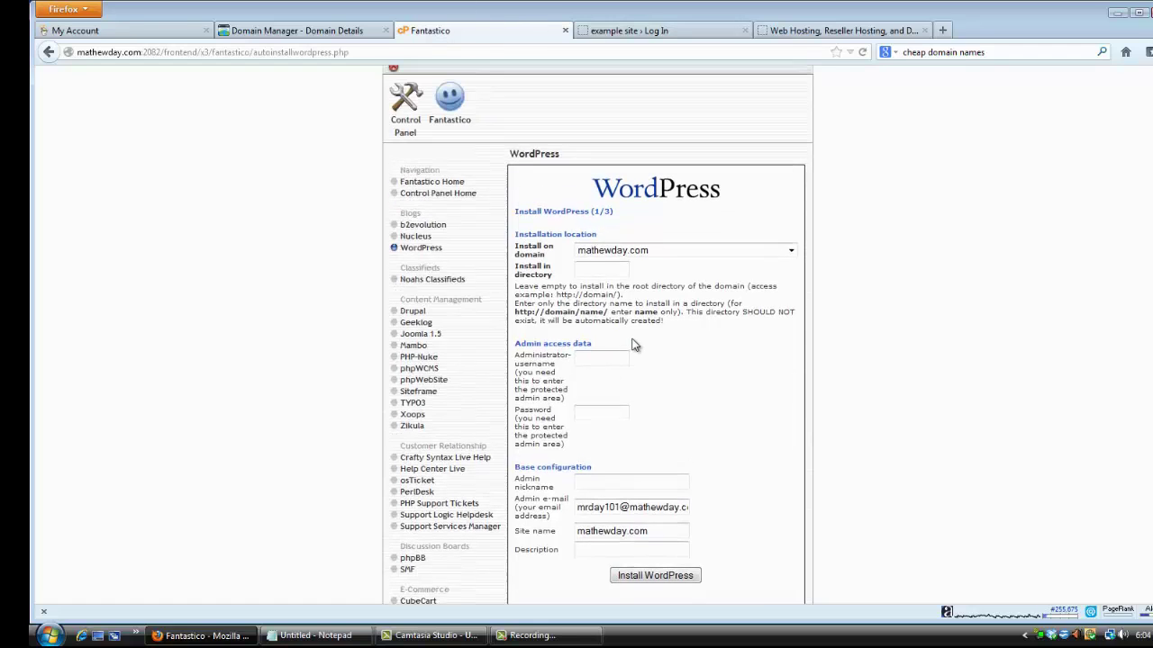
{"action": "left_click", "coordinate": [649, 36]}
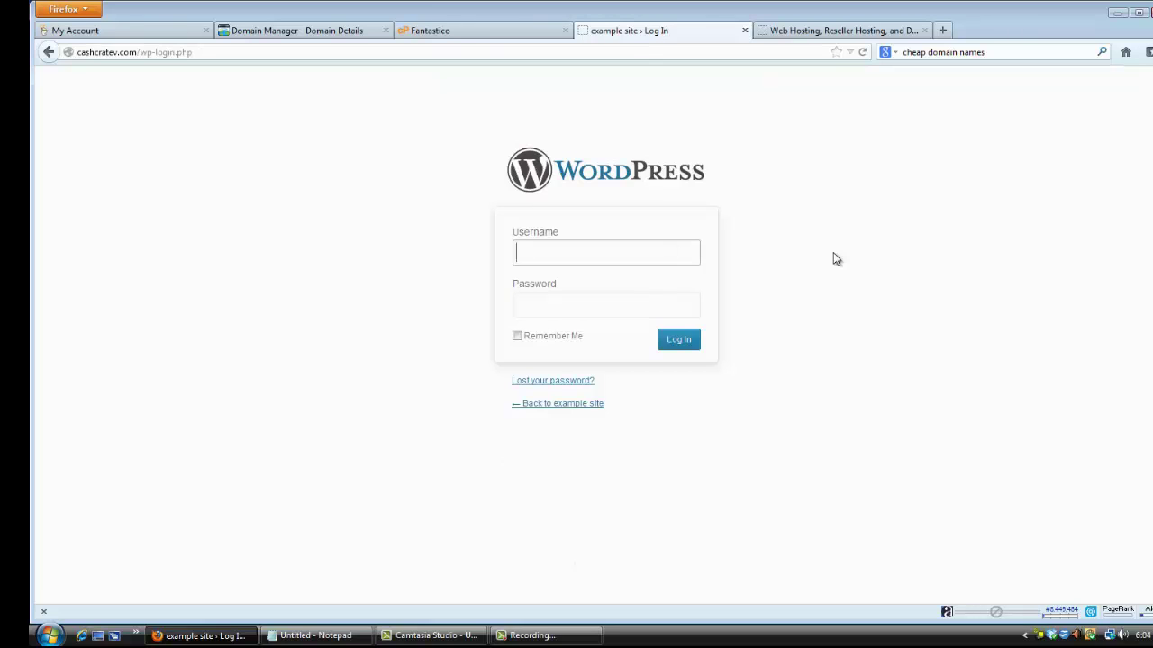
{"action": "type", "text": "admin"}
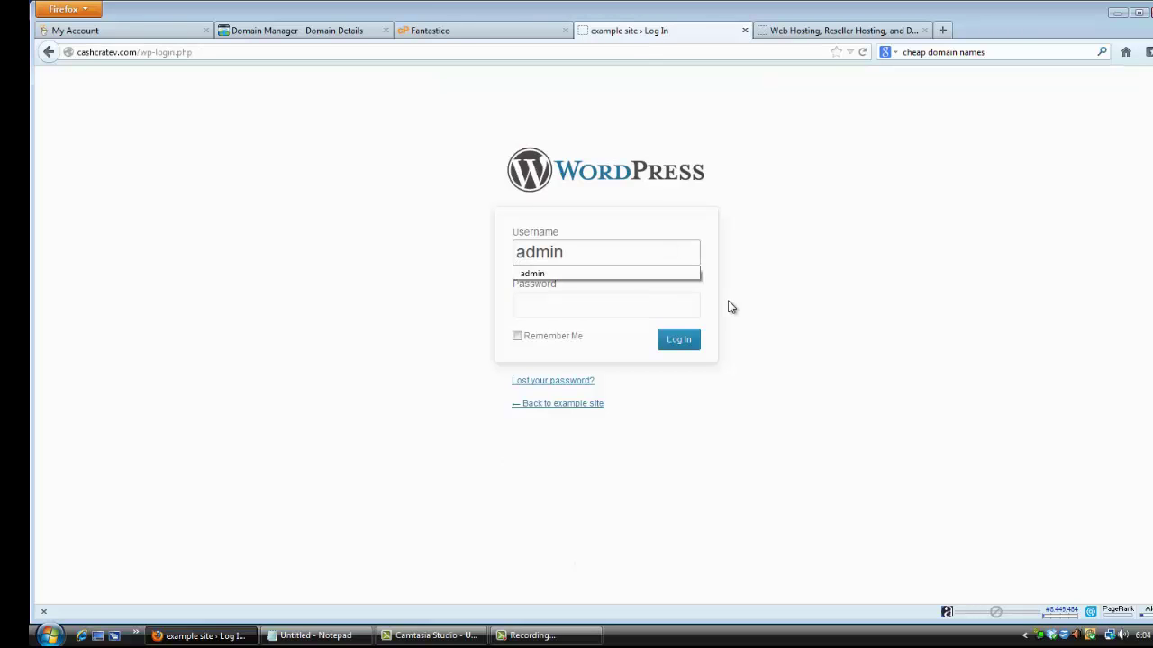
{"action": "left_click", "coordinate": [643, 308]}
{"action": "type", "text": "•••••••••"}
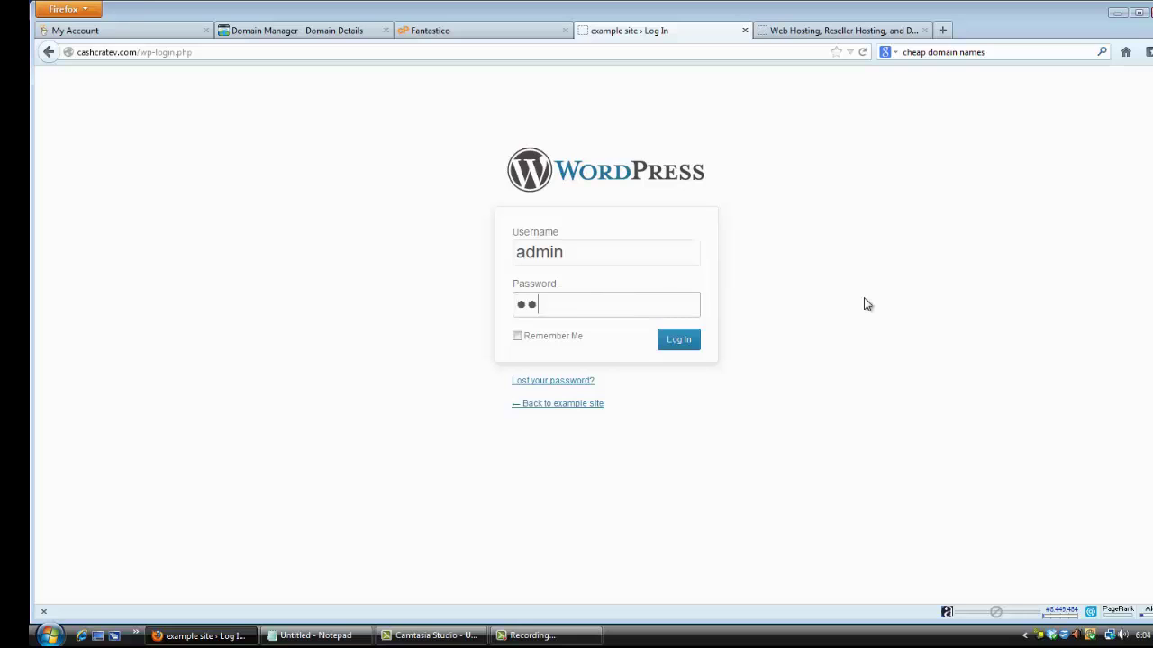
{"action": "key", "text": "Return"}
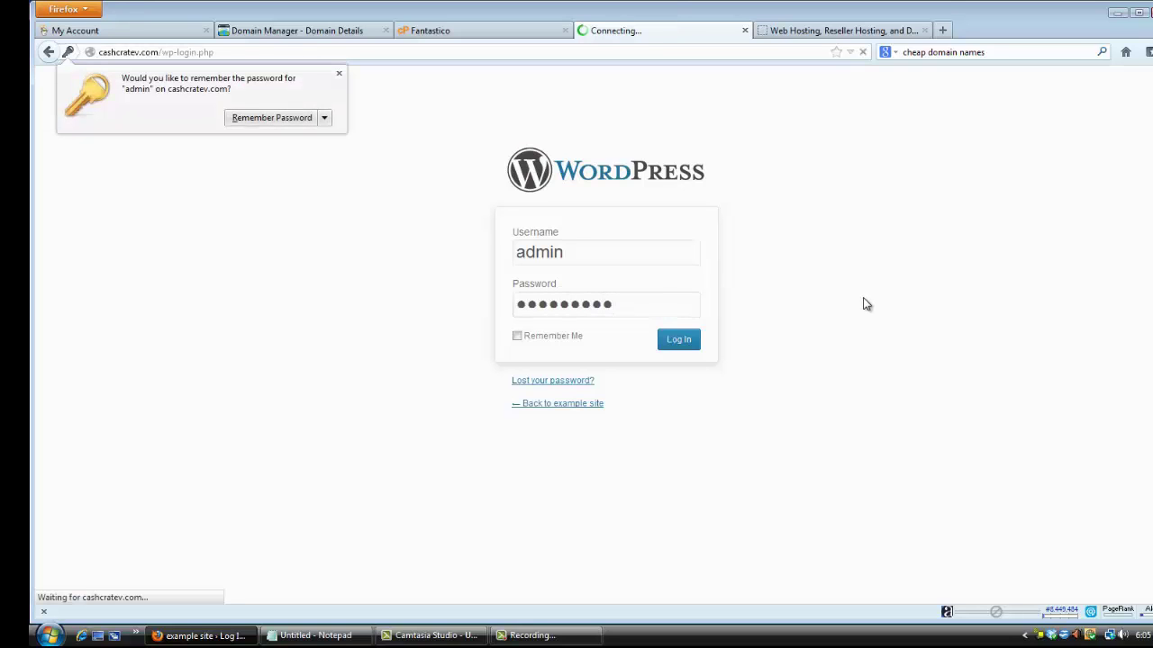
Dismiss the password-saving prompt and go to Appearance > Themes.
{"action": "left_click", "coordinate": [711, 172]}
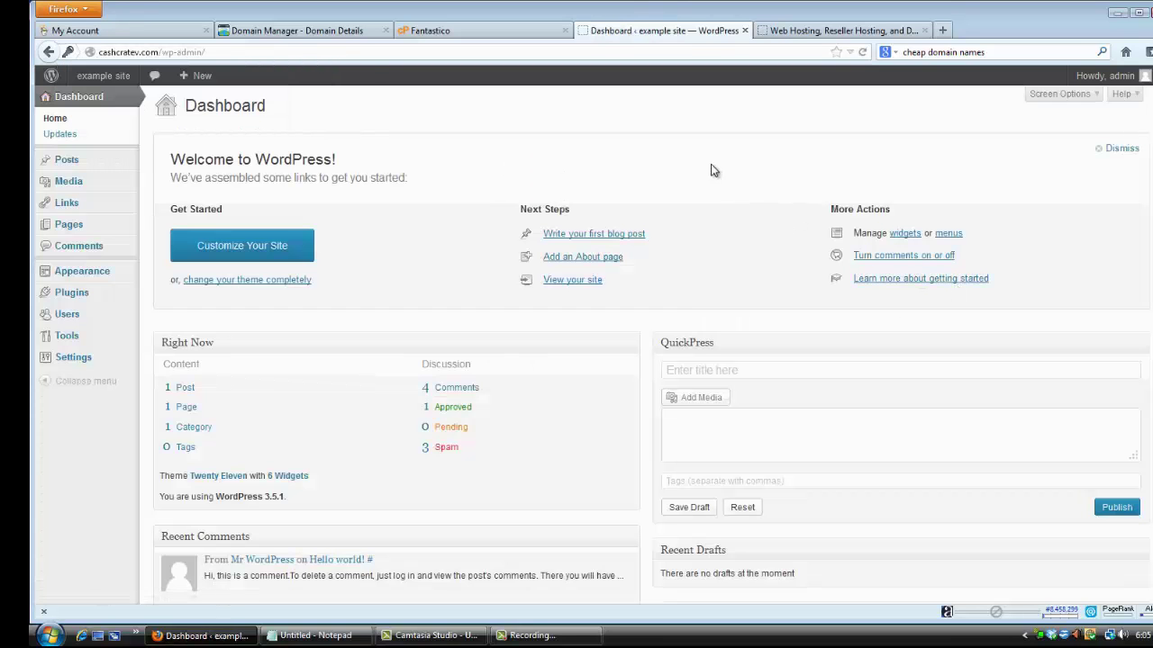
{"action": "scroll", "coordinate": [870, 352], "scroll_direction": "down", "scroll_amount": 3}
{"action": "scroll", "coordinate": [878, 358], "scroll_direction": "up", "scroll_amount": 1}
{"action": "scroll", "coordinate": [878, 358], "scroll_direction": "up", "scroll_amount": 2}
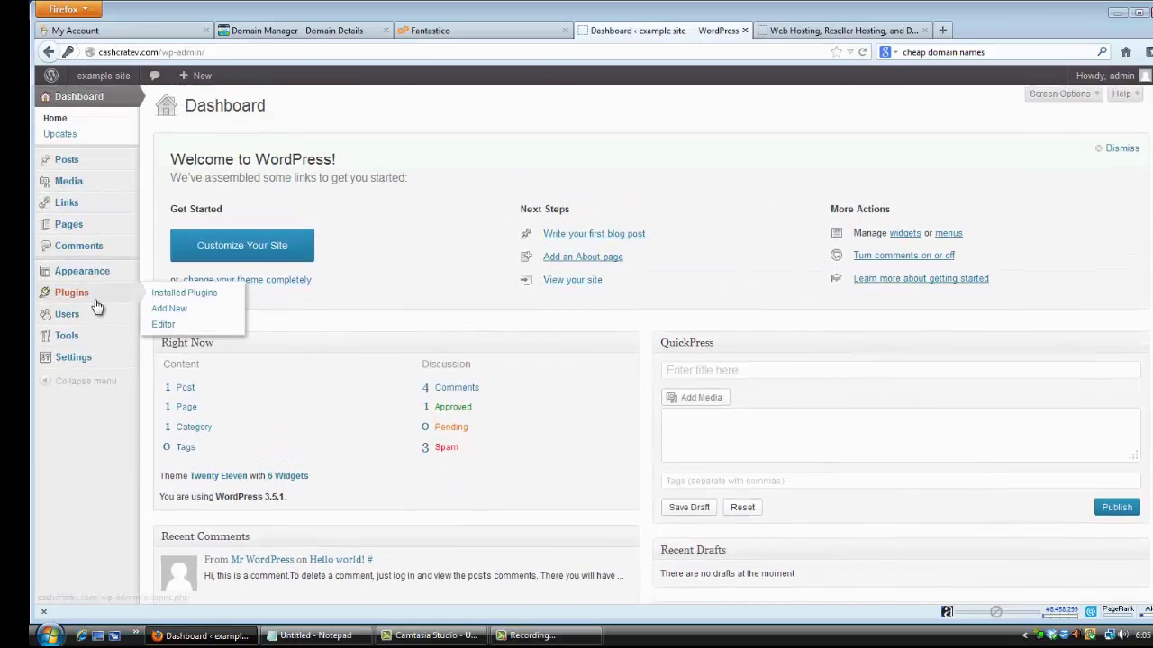
{"action": "mouse_move", "coordinate": [101, 279]}
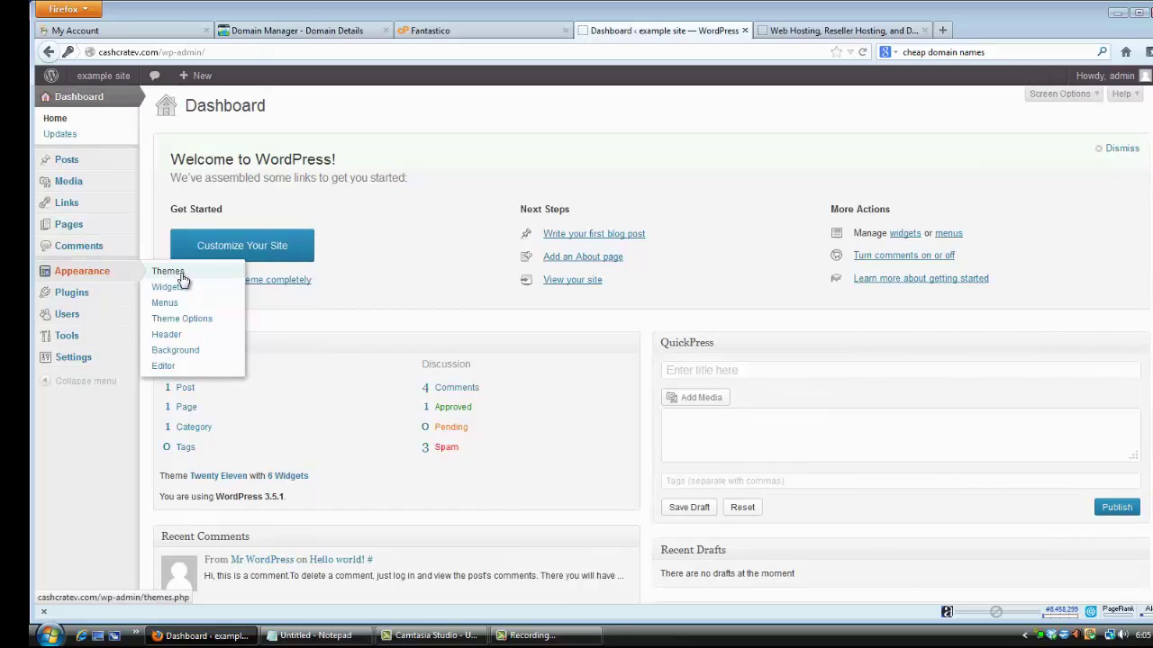
{"action": "left_click", "coordinate": [181, 275]}
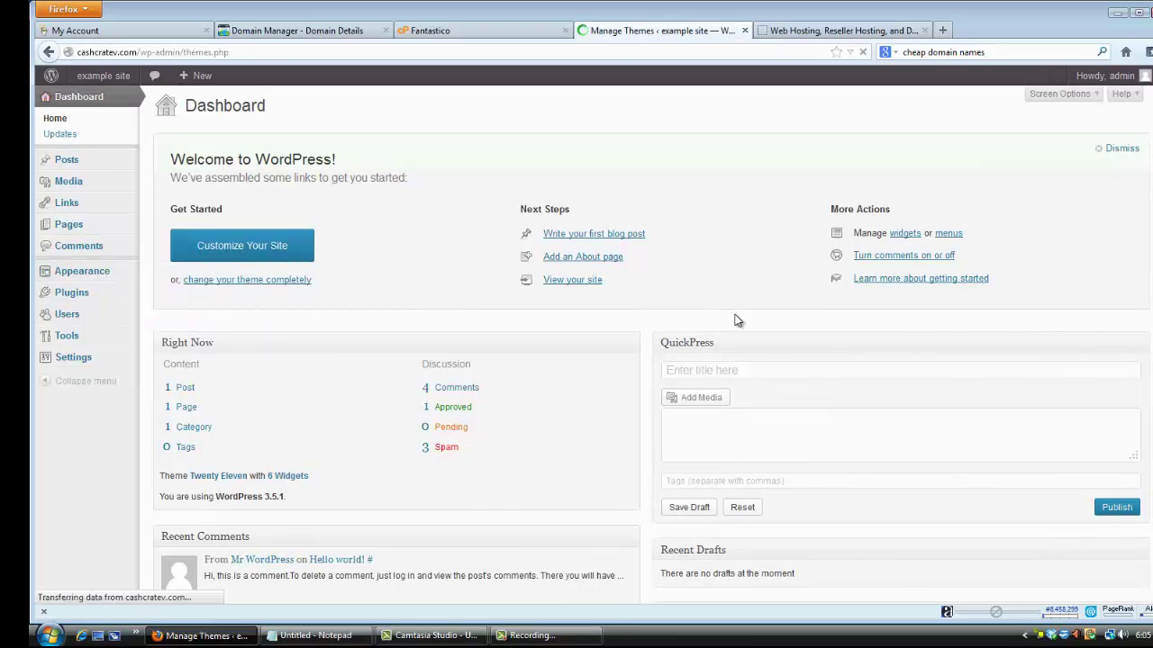
{"action": "scroll", "coordinate": [690, 330], "scroll_direction": "down", "scroll_amount": 2}
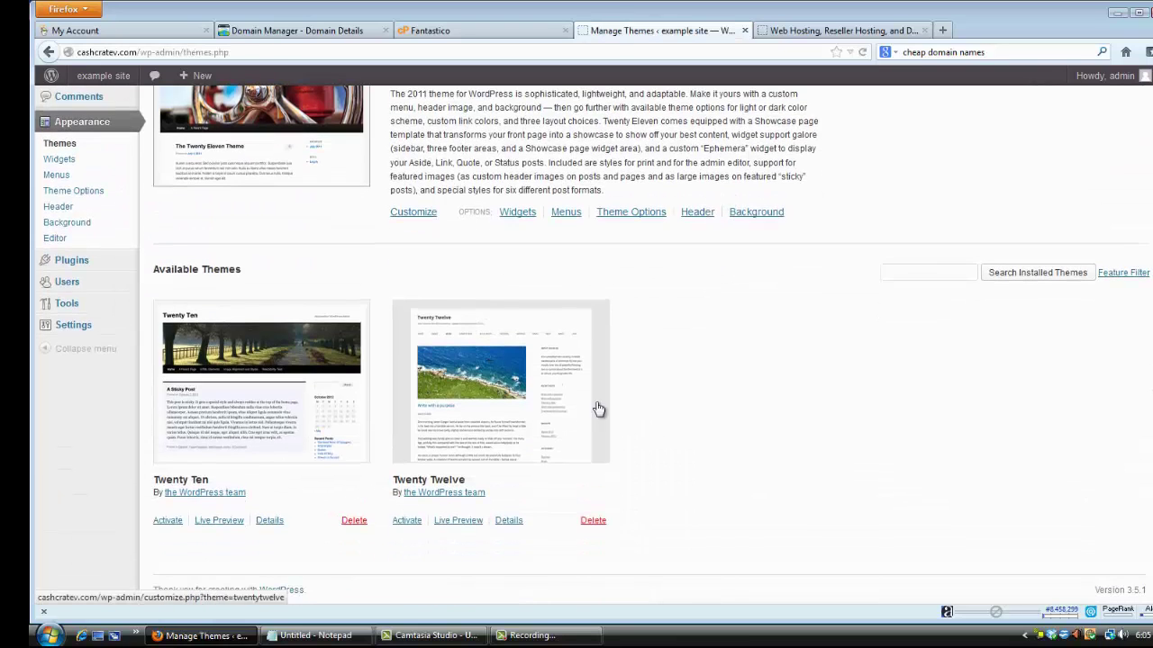
{"action": "scroll", "coordinate": [757, 370], "scroll_direction": "up", "scroll_amount": 2}
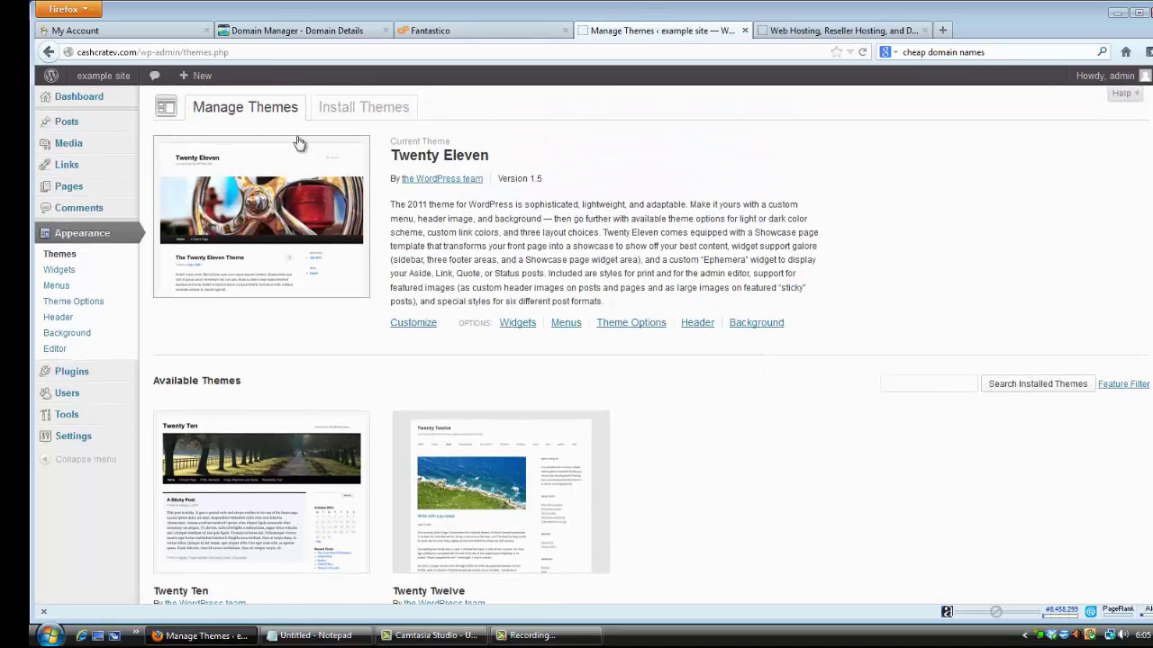
List the Newest themes on Install Themes, such as Rockers, Cazuela, Ilisa and Sensitive.
{"action": "left_click", "coordinate": [362, 109]}
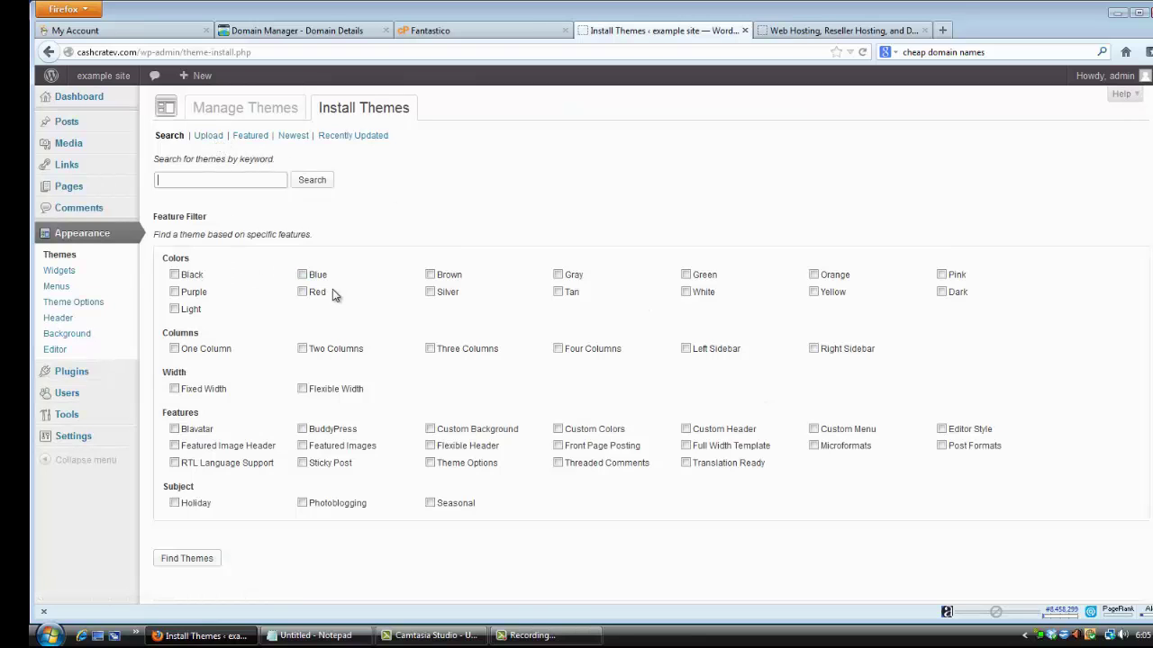
{"action": "left_click", "coordinate": [293, 137]}
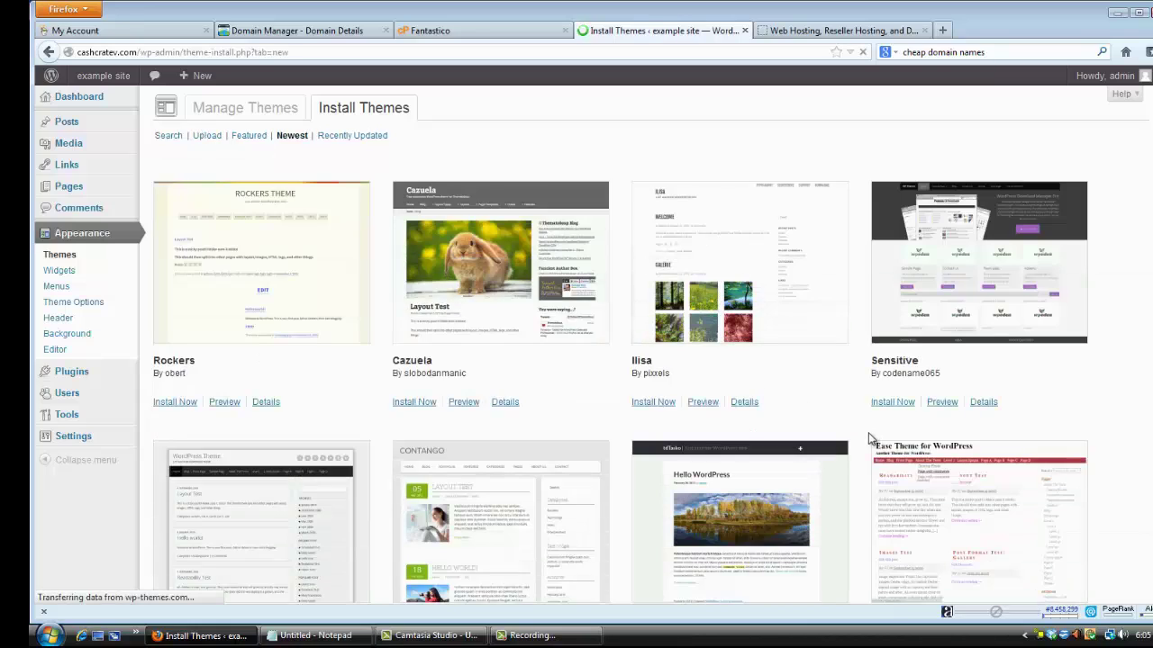
{"action": "scroll", "coordinate": [868, 433], "scroll_direction": "down", "scroll_amount": 6}
{"action": "scroll", "coordinate": [978, 462], "scroll_direction": "up", "scroll_amount": 6}
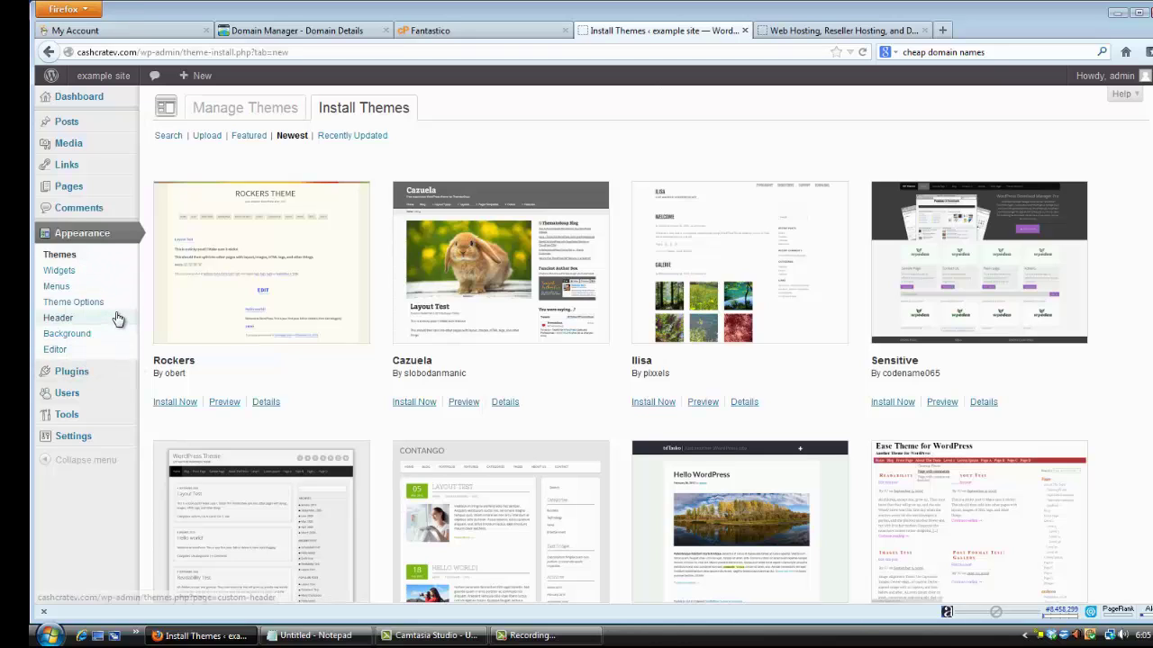
Edit the Hello world! post from All Posts and retitle it 'example site'.
{"action": "mouse_move", "coordinate": [73, 122]}
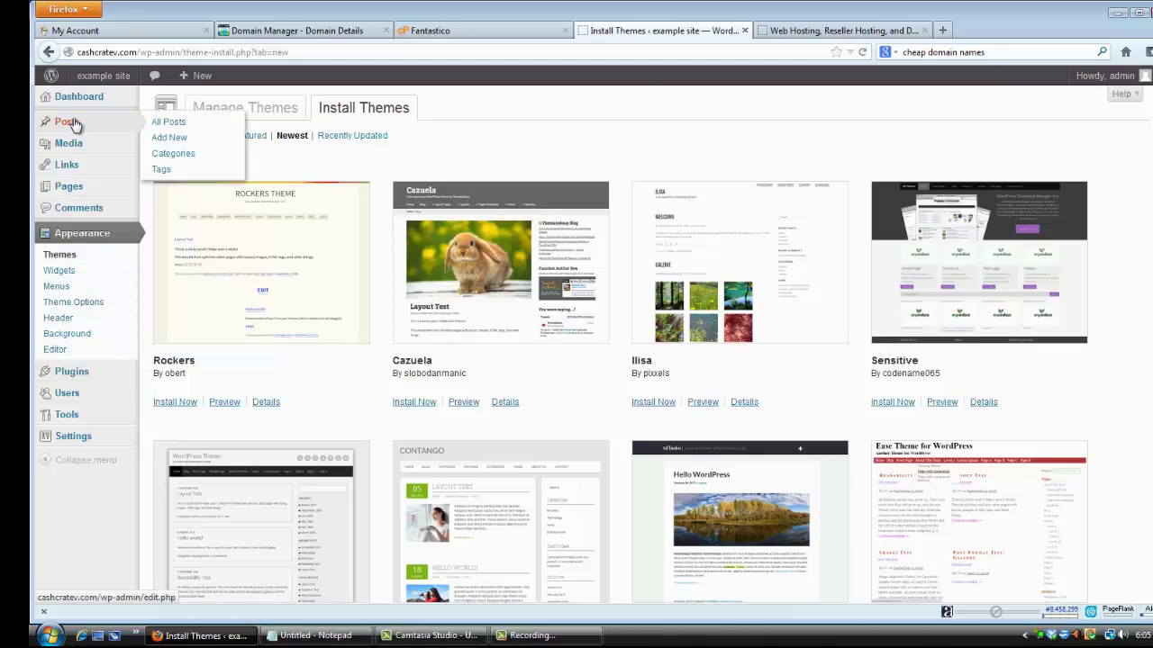
{"action": "left_click", "coordinate": [74, 121]}
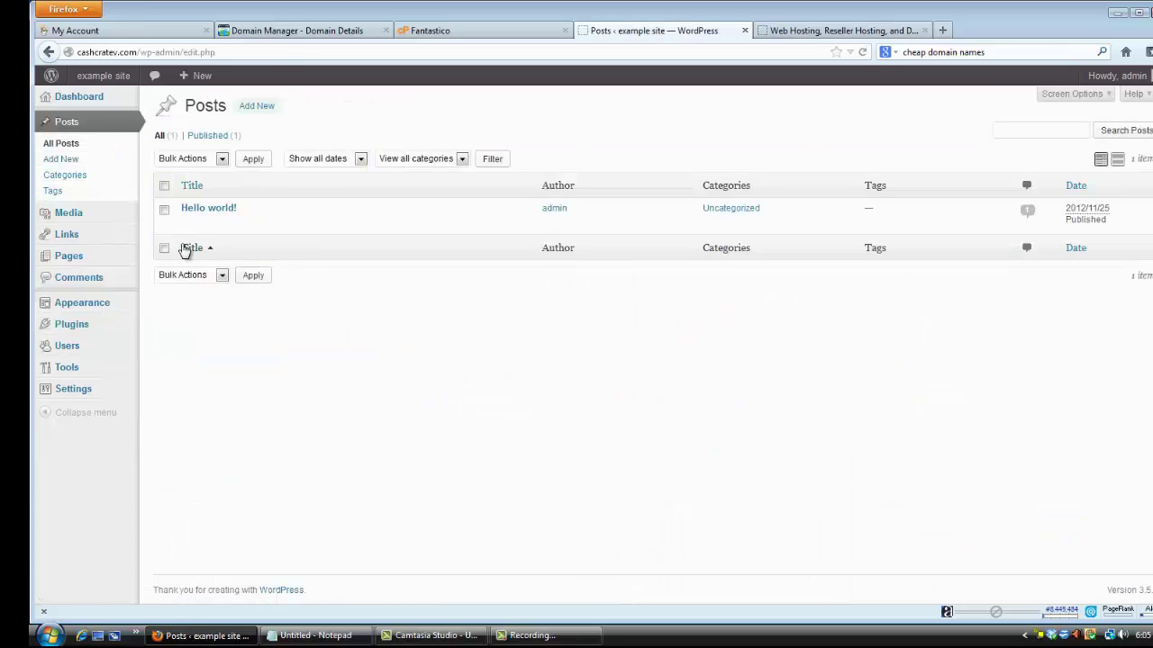
{"action": "mouse_move", "coordinate": [185, 225]}
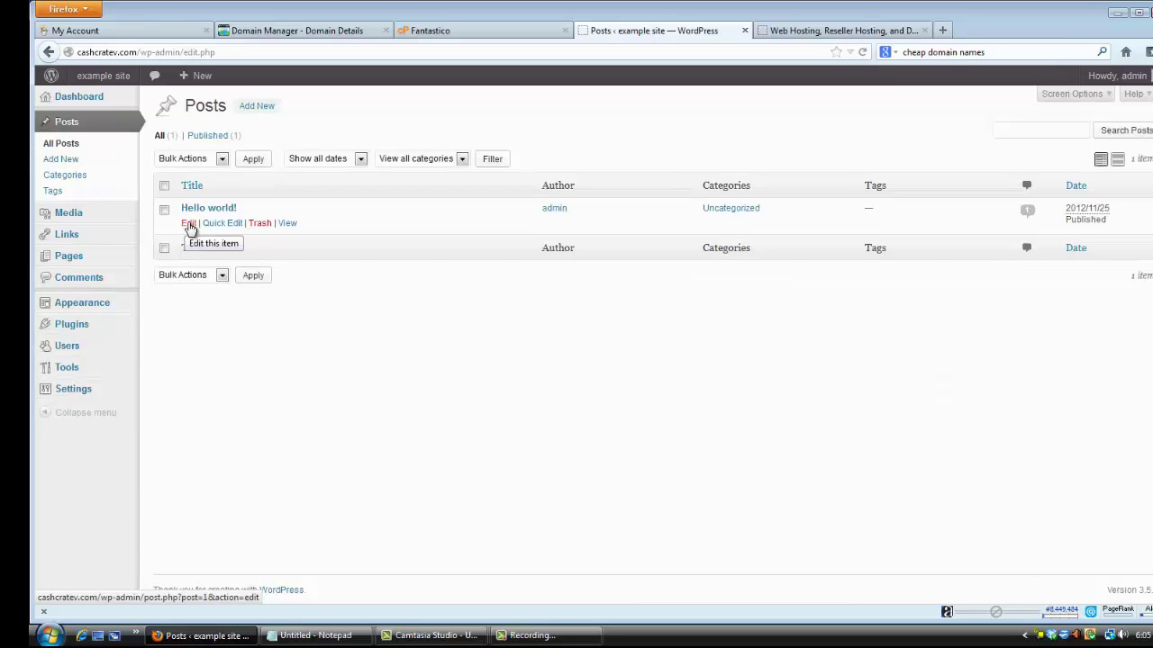
{"action": "left_click", "coordinate": [189, 224]}
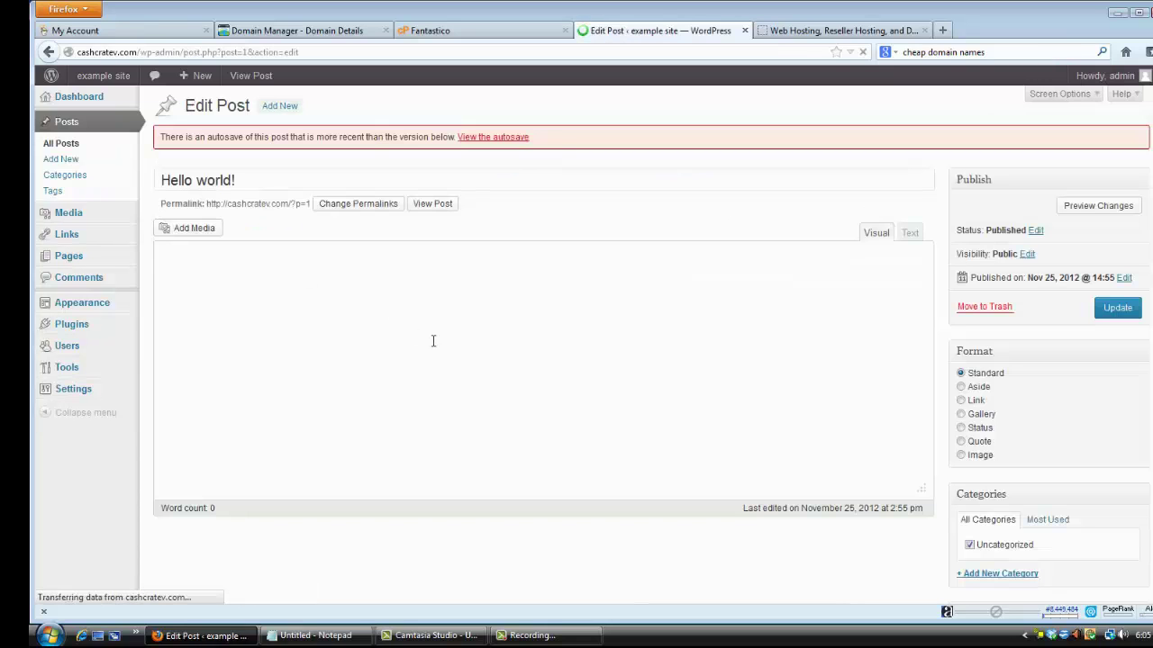
{"action": "triple_click", "coordinate": [321, 171]}
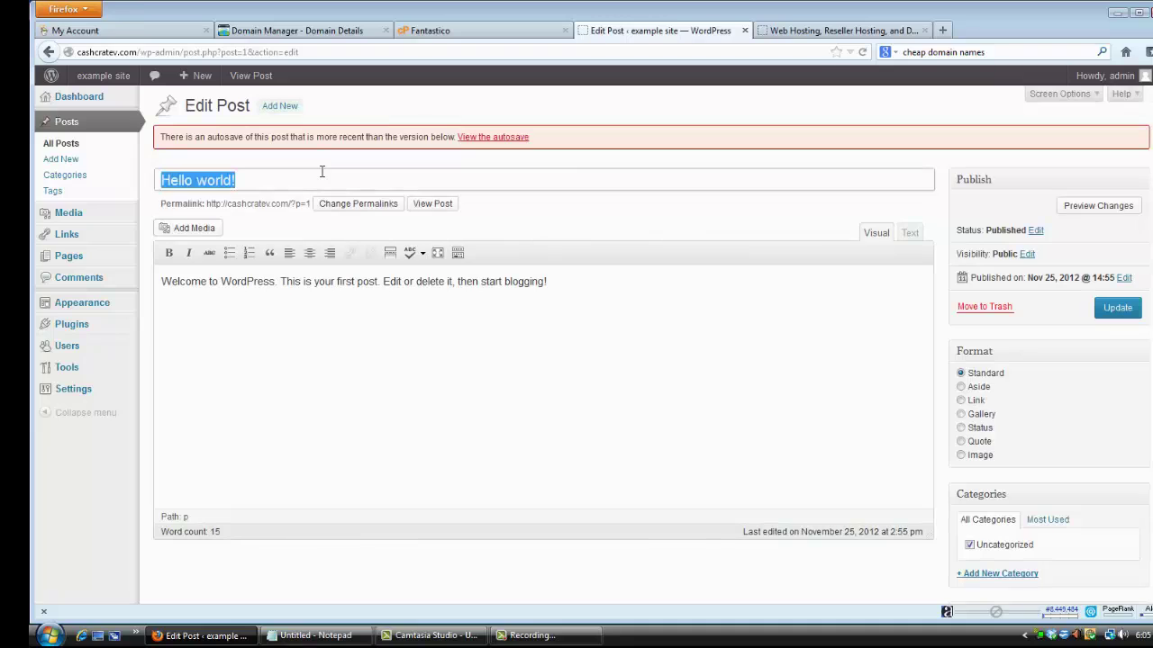
{"action": "type", "text": "example site"}
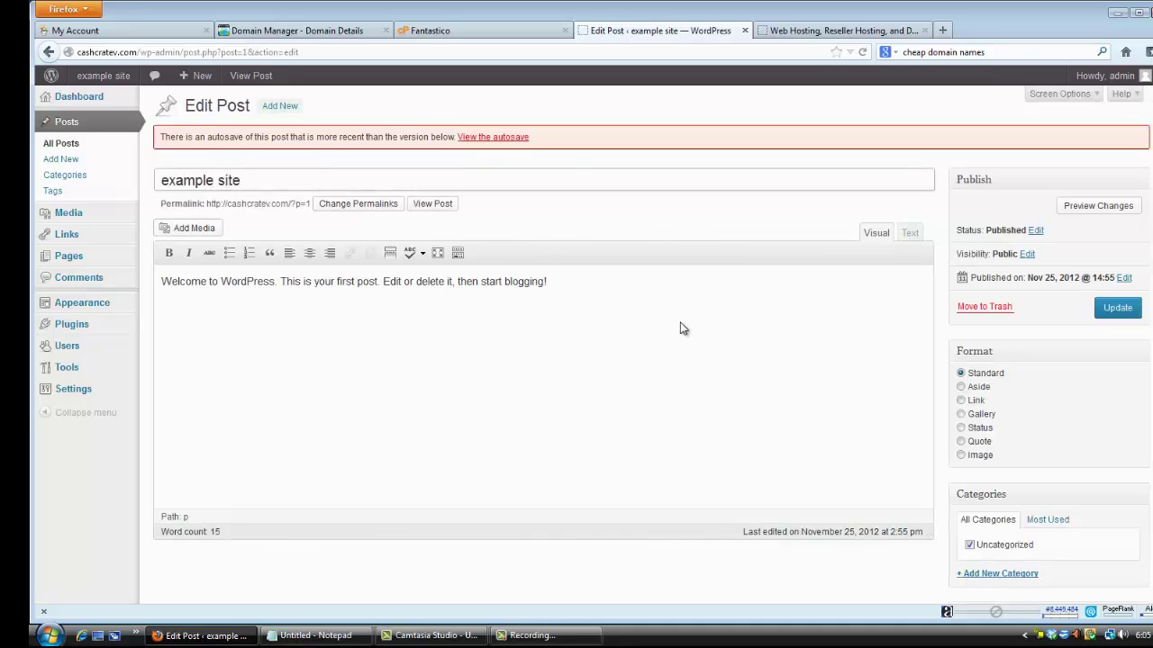
Replace the body with 'hey everyone my first wordpress blog' and update the post.
{"action": "left_click", "coordinate": [665, 292]}
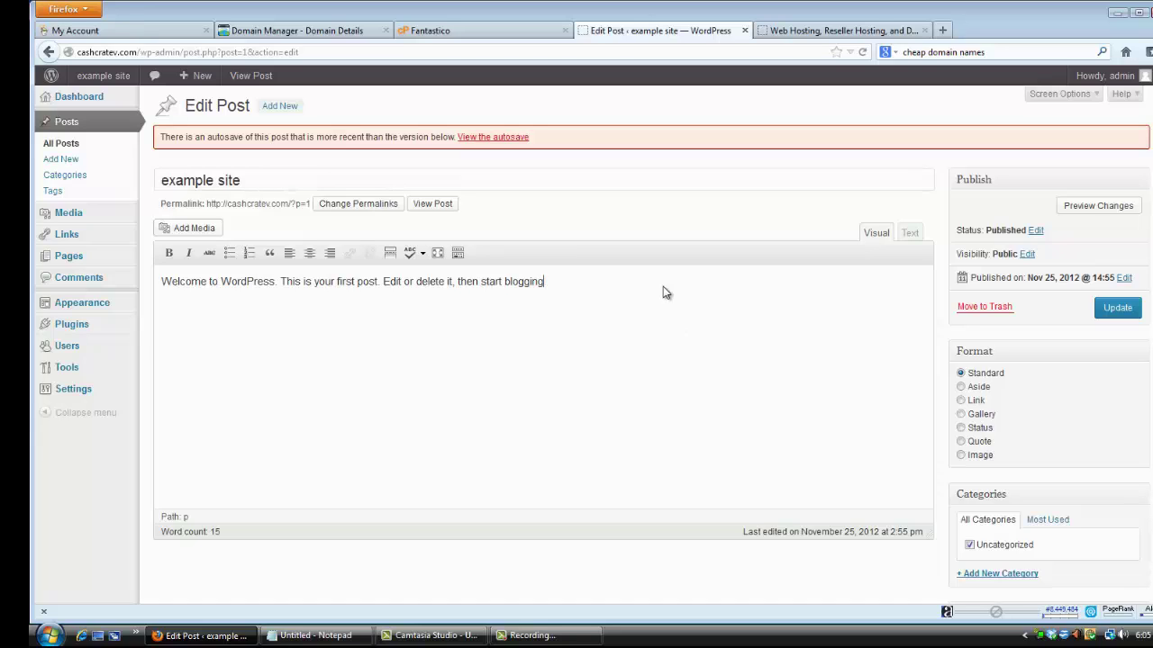
{"action": "key", "text": "BackSpace"}
{"action": "key", "text": "BackSpace"}
{"action": "key", "text": "BackSpace"}
{"action": "key", "text": "BackSpace"}
{"action": "key", "text": "BackSpace"}
{"action": "key", "text": "BackSpace"}
{"action": "key", "text": "BackSpace"}
{"action": "key", "text": "BackSpace"}
{"action": "key", "text": "BackSpace"}
{"action": "key", "text": "BackSpace"}
{"action": "key", "text": "BackSpace"}
{"action": "key", "text": "BackSpace"}
{"action": "key", "text": "BackSpace"}
{"action": "key", "text": "BackSpace"}
{"action": "key", "text": "BackSpace"}
{"action": "key", "text": "BackSpace"}
{"action": "key", "text": "BackSpace"}
{"action": "key", "text": "BackSpace"}
{"action": "key", "text": "BackSpace"}
{"action": "key", "text": "BackSpace"}
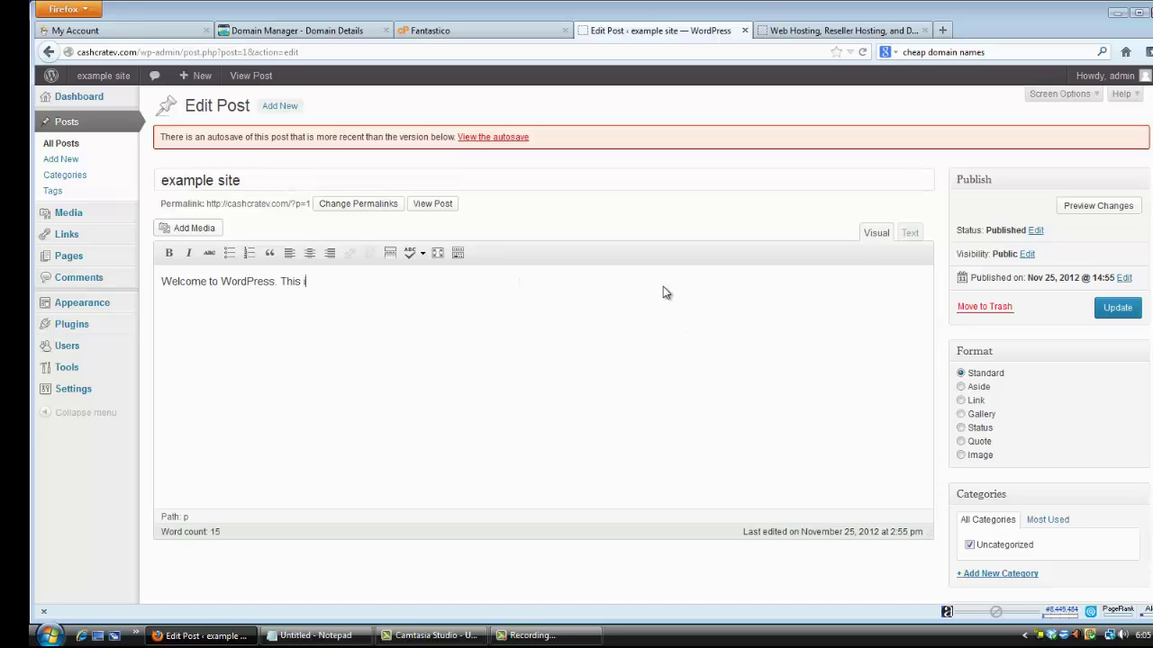
{"action": "key", "text": "BackSpace"}
{"action": "key", "text": "BackSpace"}
{"action": "key", "text": "BackSpace"}
{"action": "key", "text": "BackSpace"}
{"action": "key", "text": "BackSpace"}
{"action": "key", "text": "BackSpace"}
{"action": "key", "text": "BackSpace"}
{"action": "key", "text": "BackSpace"}
{"action": "key", "text": "BackSpace"}
{"action": "key", "text": "BackSpace"}
{"action": "key", "text": "BackSpace"}
{"action": "key", "text": "BackSpace"}
{"action": "key", "text": "BackSpace"}
{"action": "key", "text": "BackSpace"}
{"action": "key", "text": "BackSpace"}
{"action": "key", "text": "BackSpace"}
{"action": "key", "text": "BackSpace"}
{"action": "key", "text": "BackSpace"}
{"action": "key", "text": "BackSpace"}
{"action": "key", "text": "BackSpace"}
{"action": "type", "text": "hey everyone my first"}
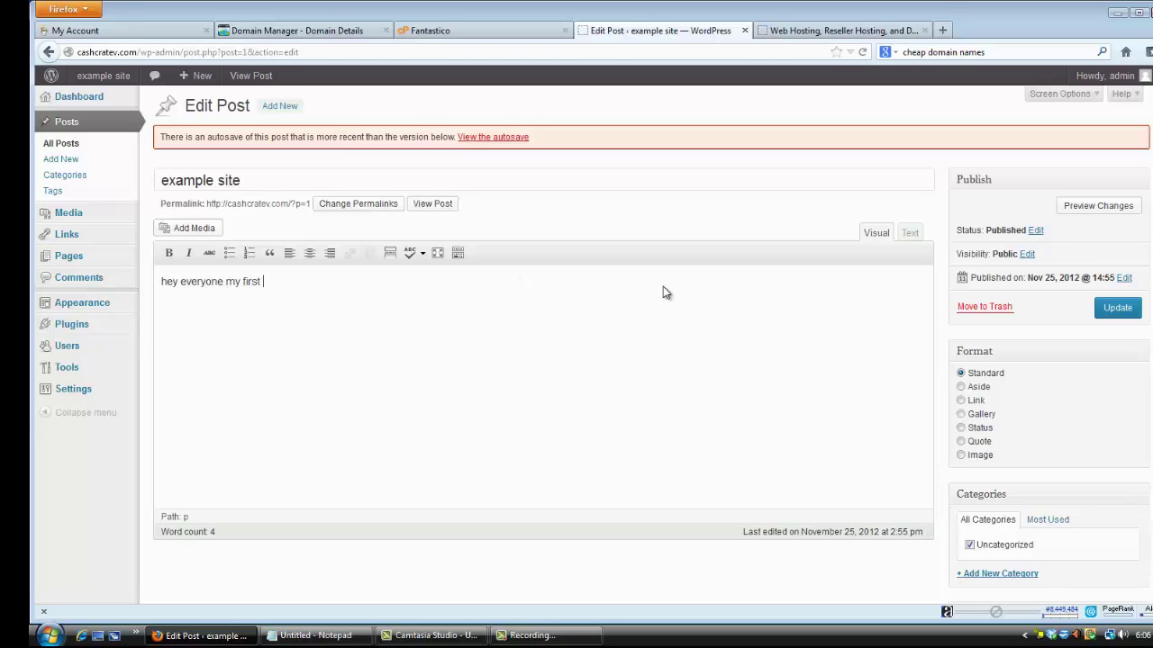
{"action": "type", "text": " wordpress blog"}
{"action": "left_click", "coordinate": [1116, 309]}
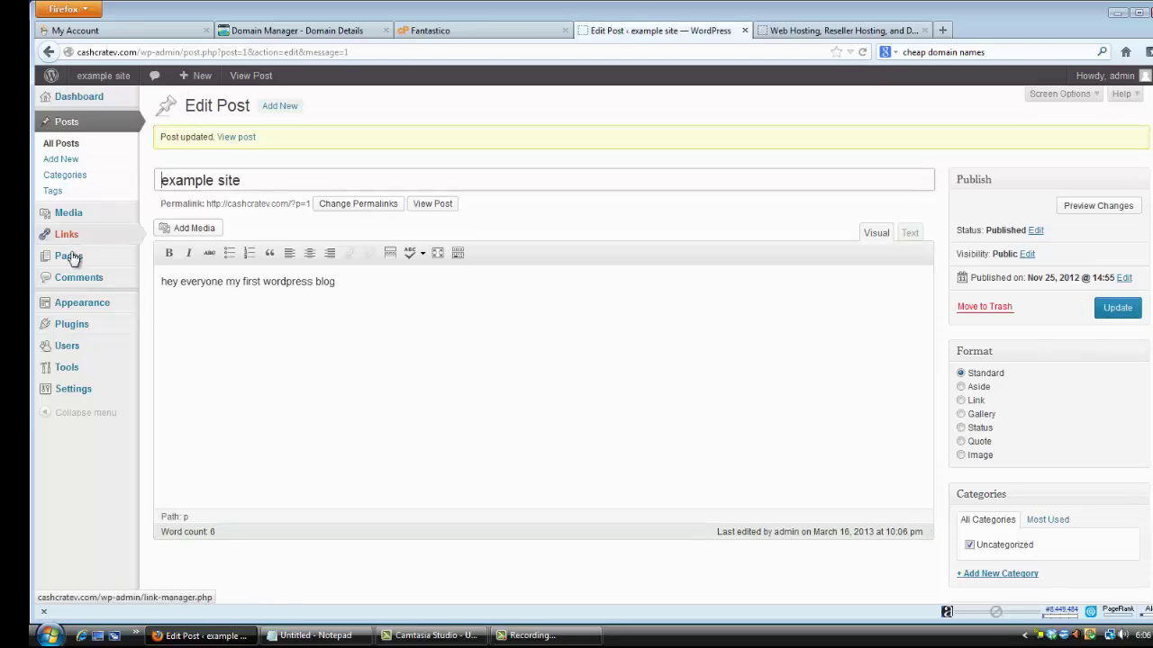
{"action": "mouse_move", "coordinate": [92, 303]}
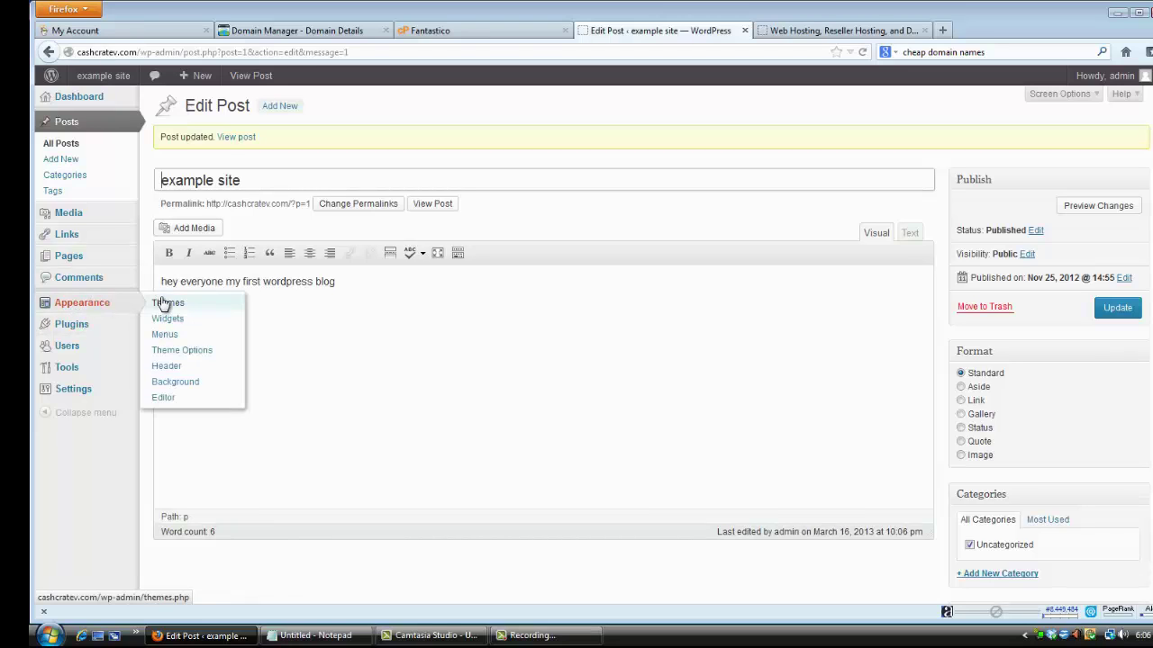
Visit the live cashcratev.com front page and scroll through the 'example site' post.
{"action": "mouse_move", "coordinate": [200, 79]}
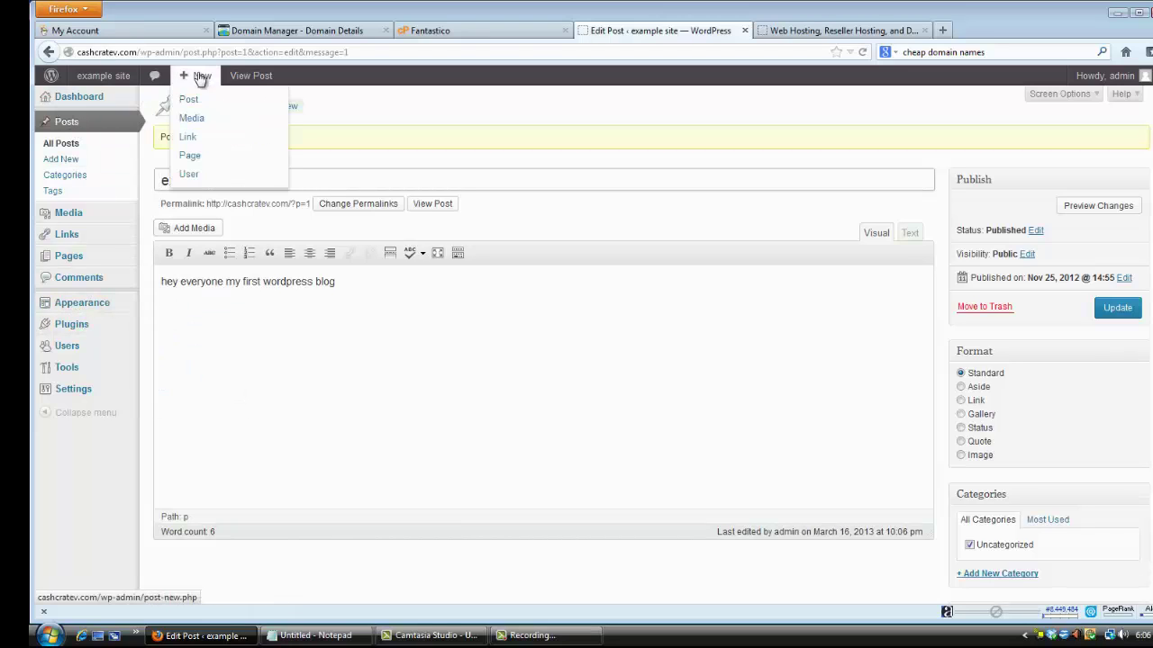
{"action": "mouse_move", "coordinate": [102, 98]}
{"action": "left_click", "coordinate": [101, 106]}
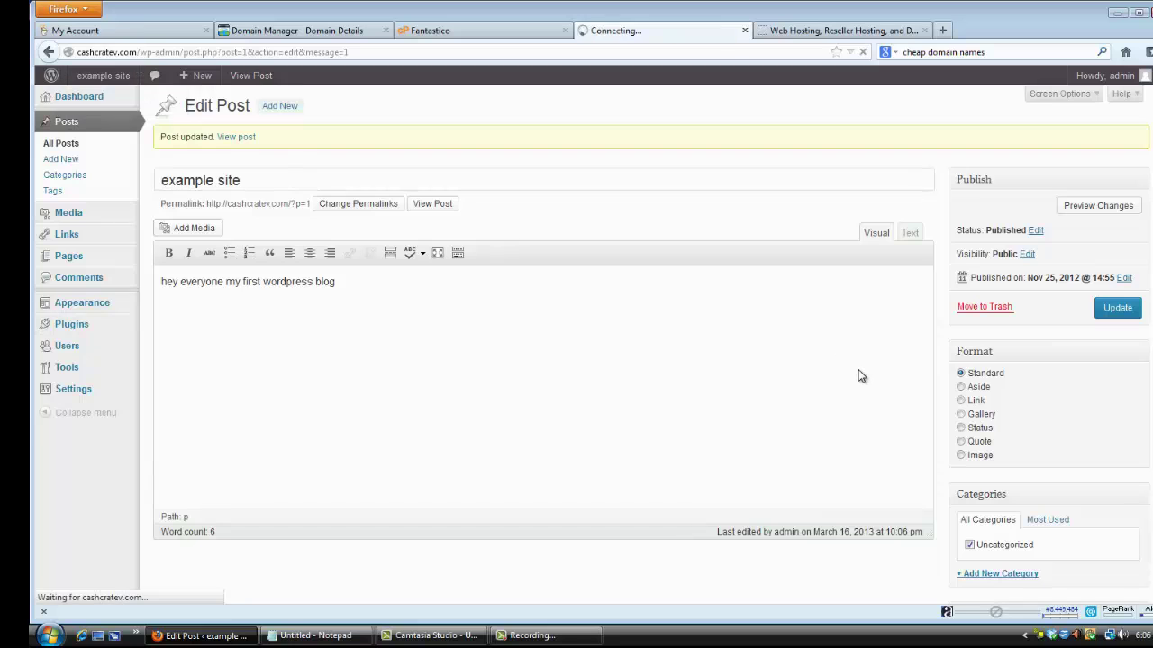
{"action": "scroll", "coordinate": [720, 368], "scroll_direction": "down", "scroll_amount": 4}
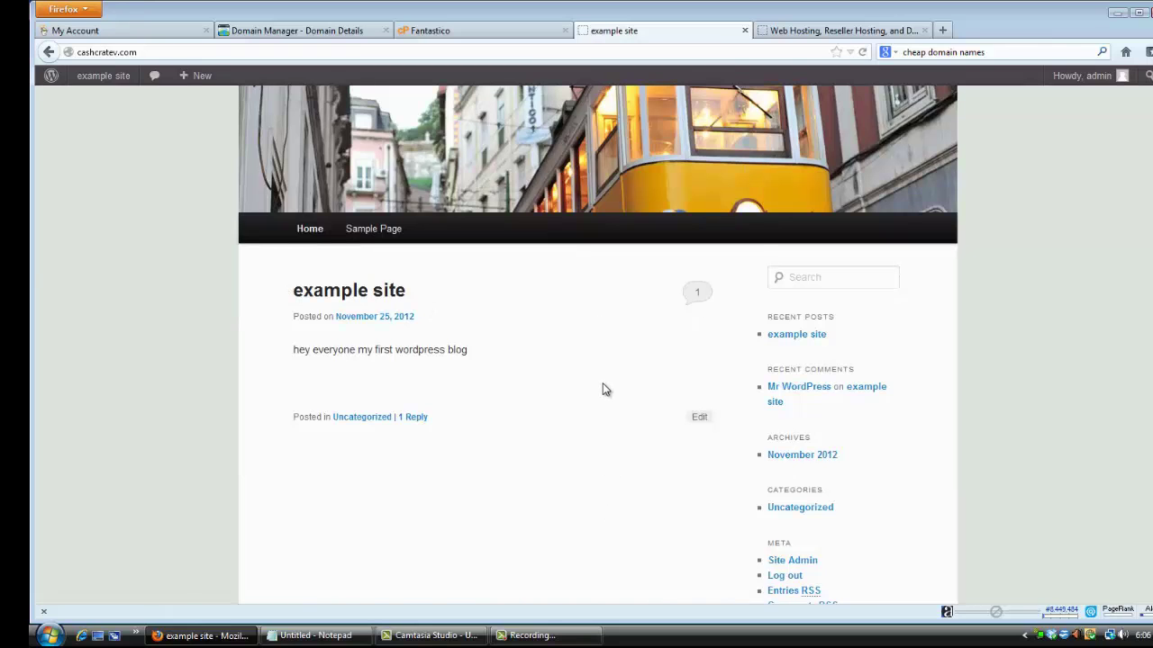
{"action": "scroll", "coordinate": [605, 389], "scroll_direction": "up", "scroll_amount": 4}
{"action": "scroll", "coordinate": [614, 421], "scroll_direction": "down", "scroll_amount": 6}
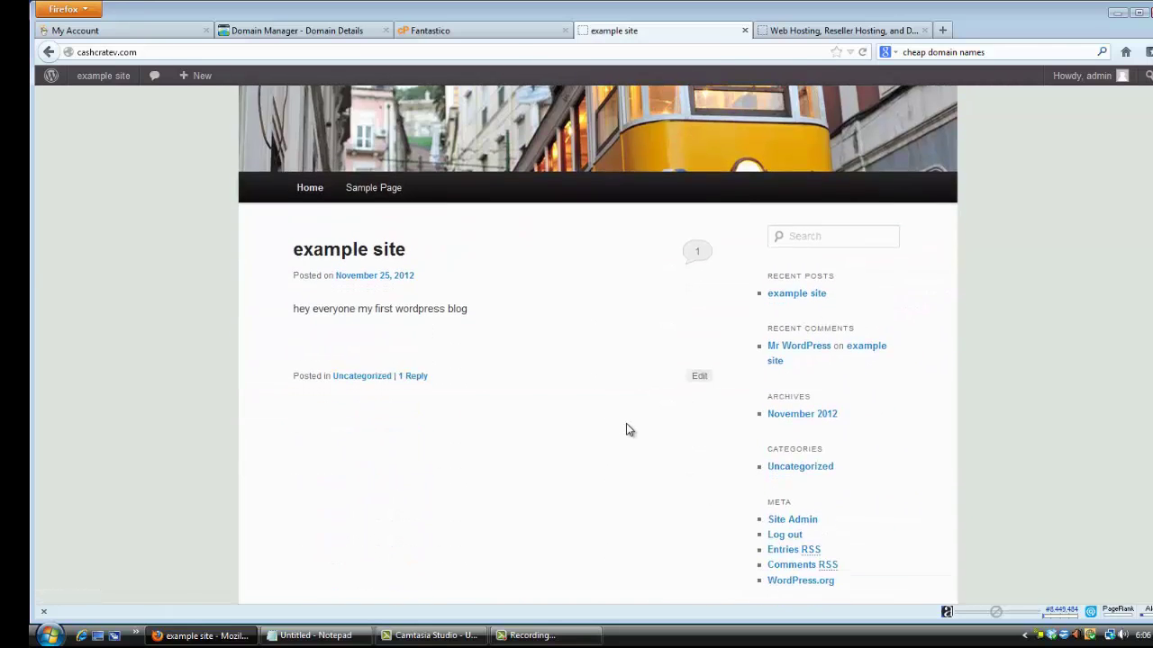
{"action": "scroll", "coordinate": [772, 458], "scroll_direction": "up", "scroll_amount": 6}
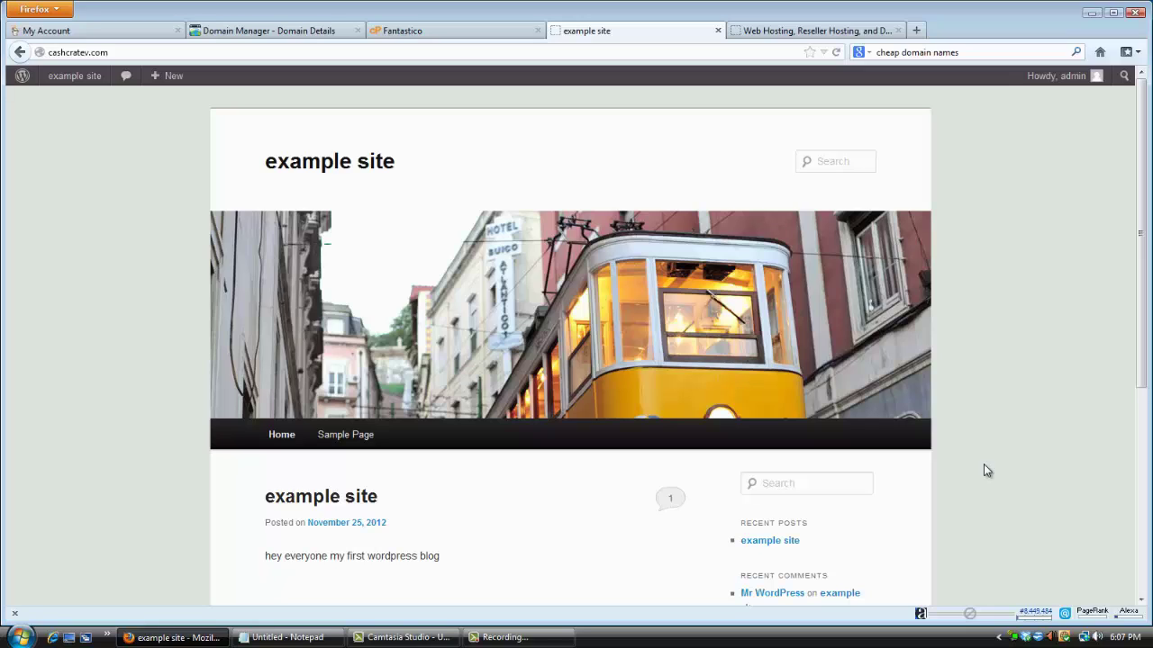
{"action": "scroll", "coordinate": [987, 441], "scroll_direction": "down", "scroll_amount": 5}
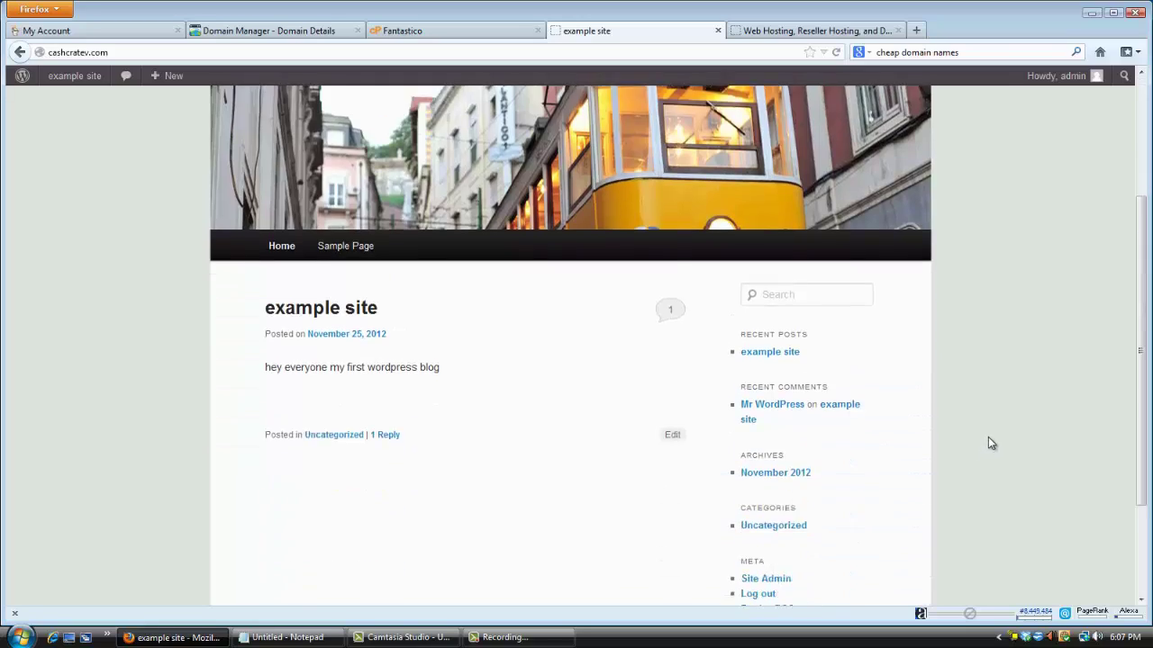
{"action": "scroll", "coordinate": [998, 451], "scroll_direction": "up", "scroll_amount": 5}
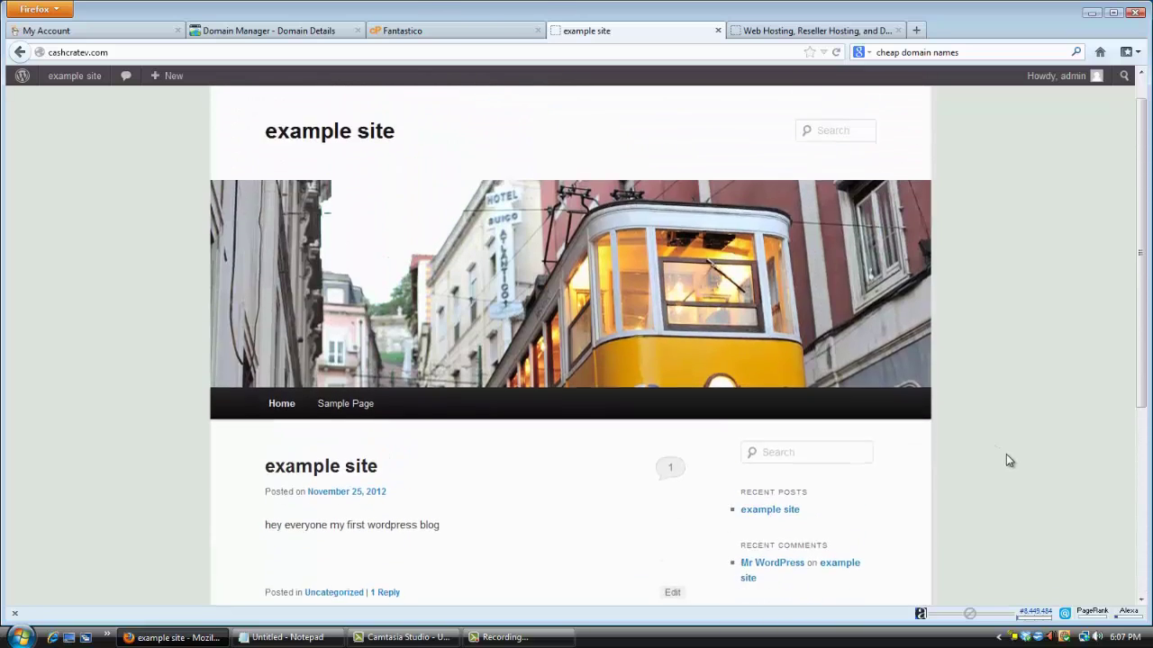